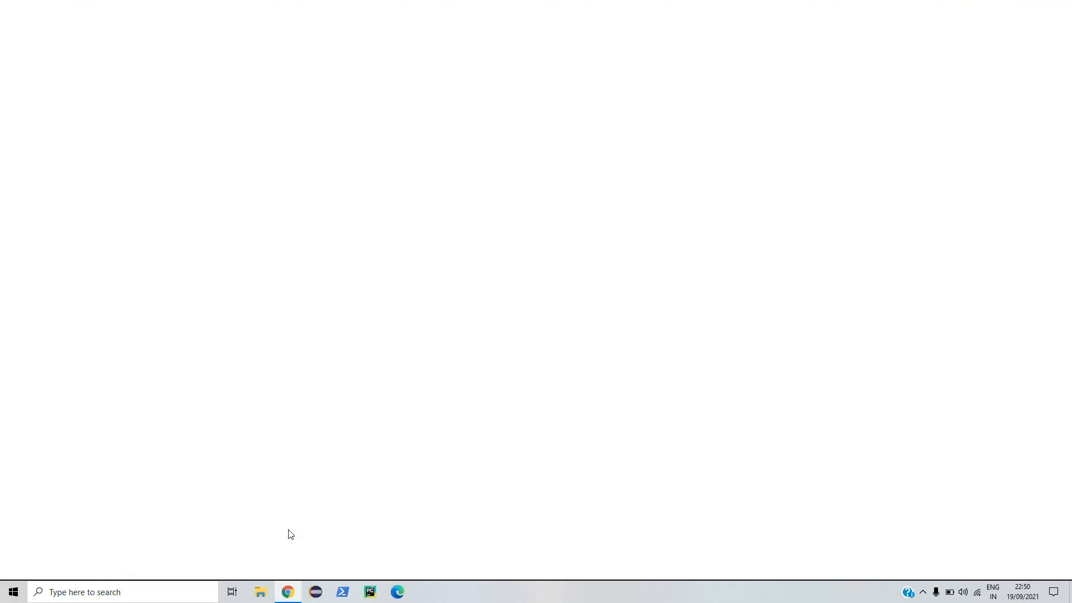
Step: Search the web for genymotion and open the official Genymotion website
key(BackSpace)
text(ymotion)
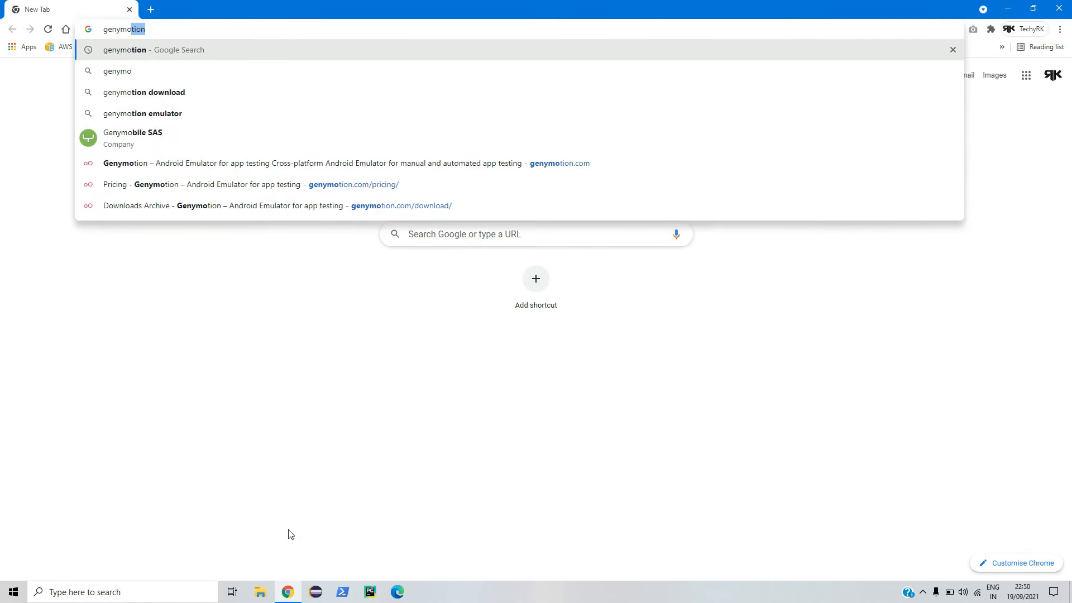
key(Return)
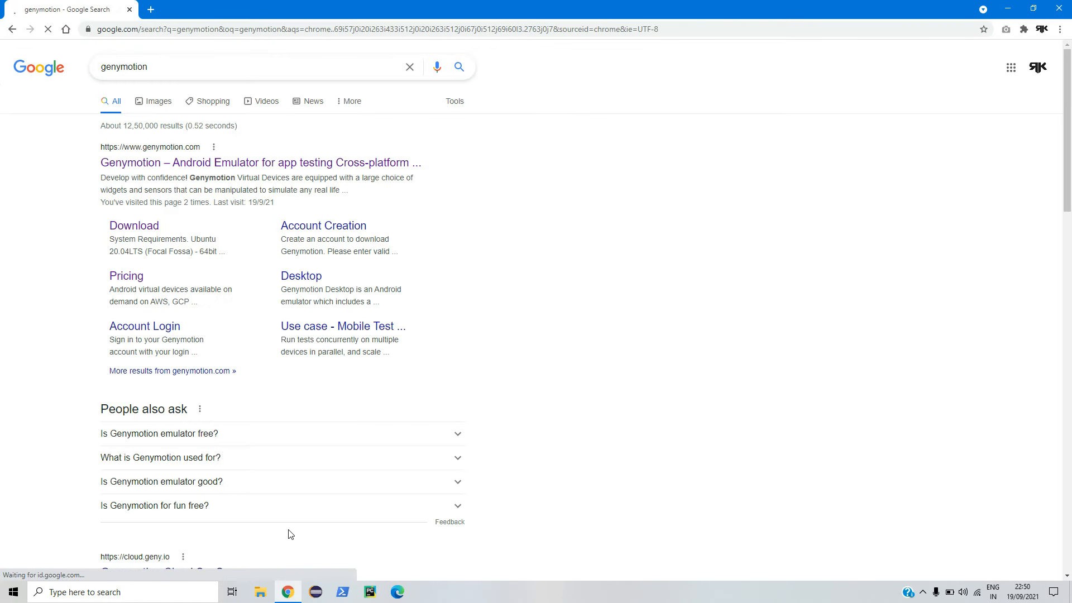
click(159, 164)
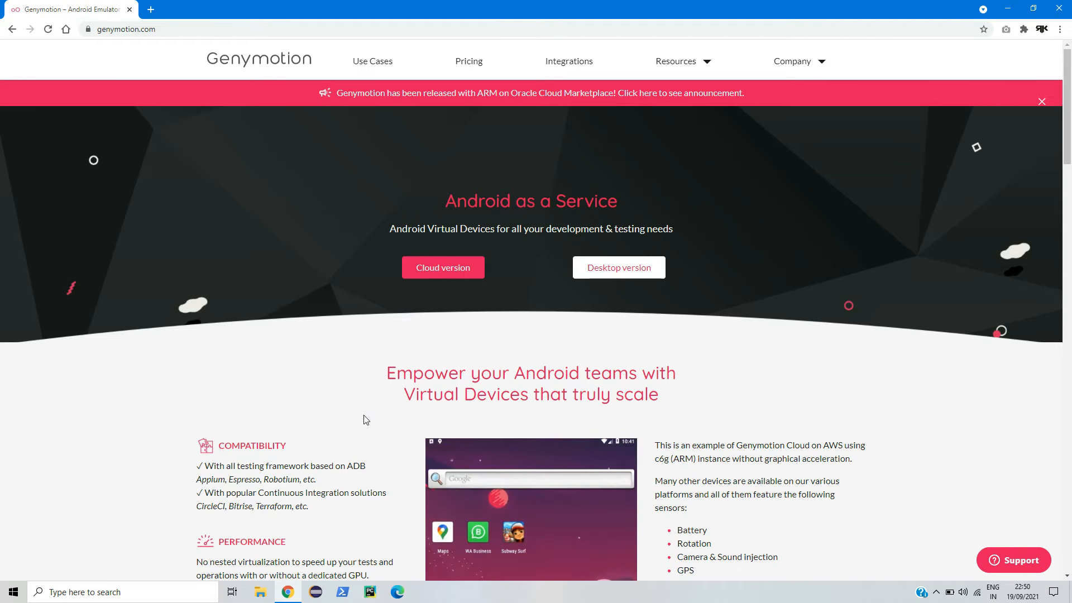
Step: Go to the Genymotion Desktop version page and download the Windows installer with VirtualBox
scroll(351, 407, down, 3)
scroll(350, 404, down, 2)
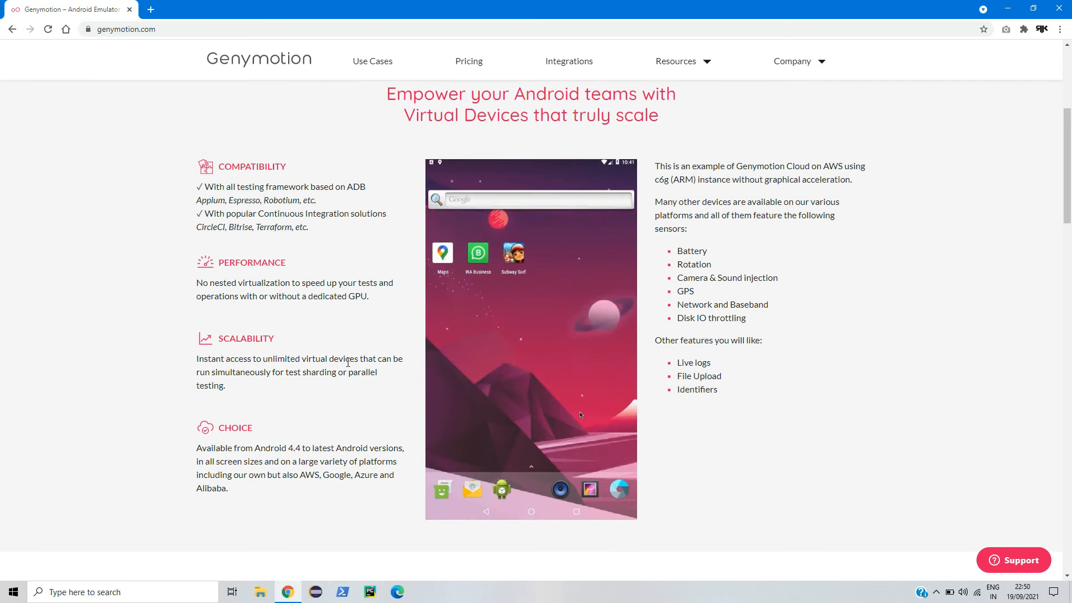
scroll(348, 363, down, 1)
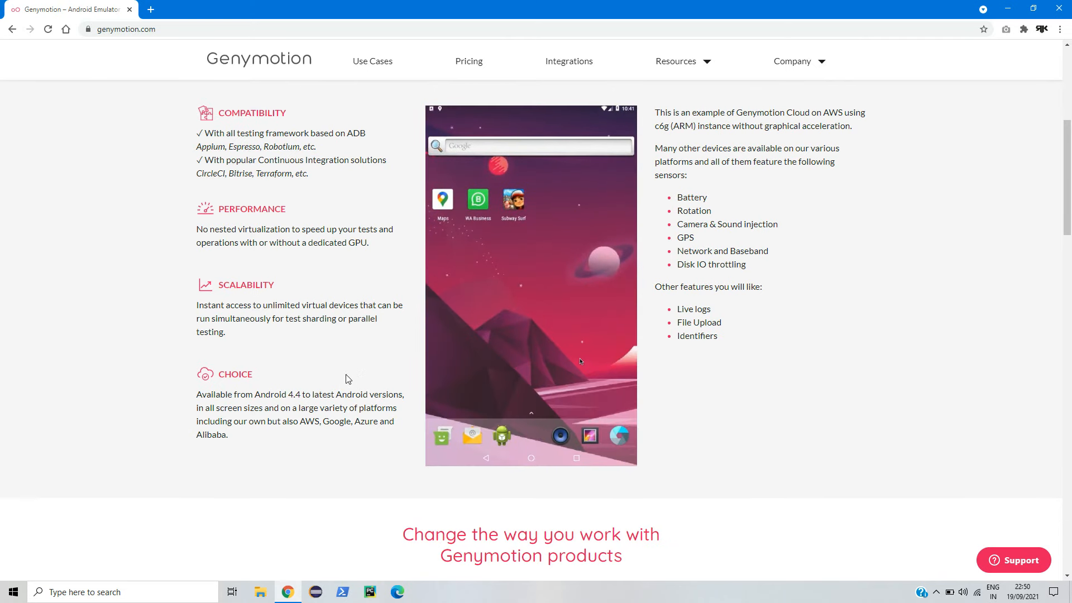
scroll(349, 380, up, 5)
scroll(349, 388, up, 1)
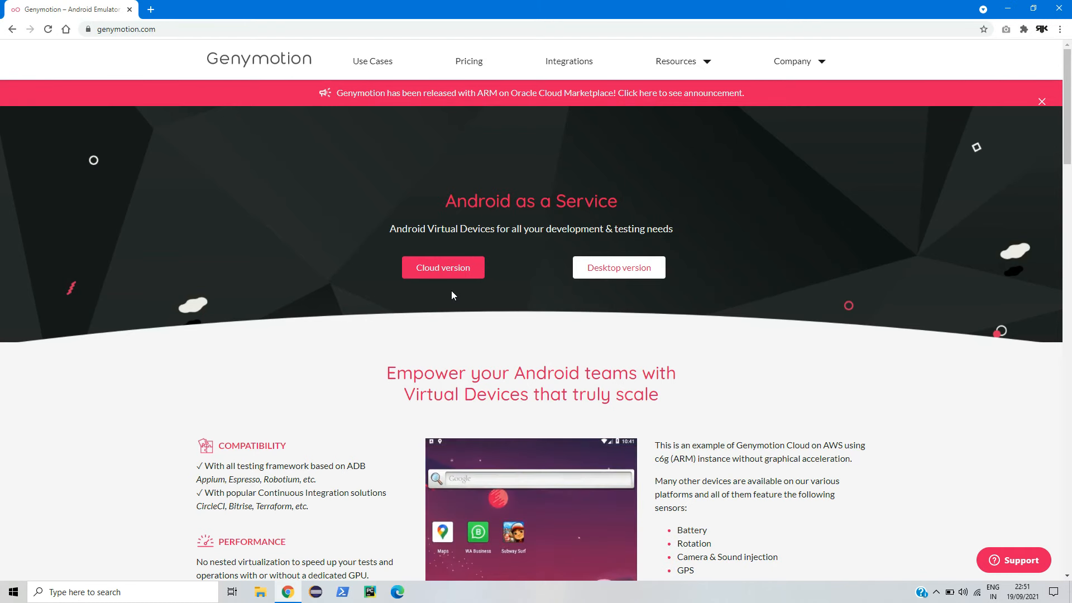
click(613, 270)
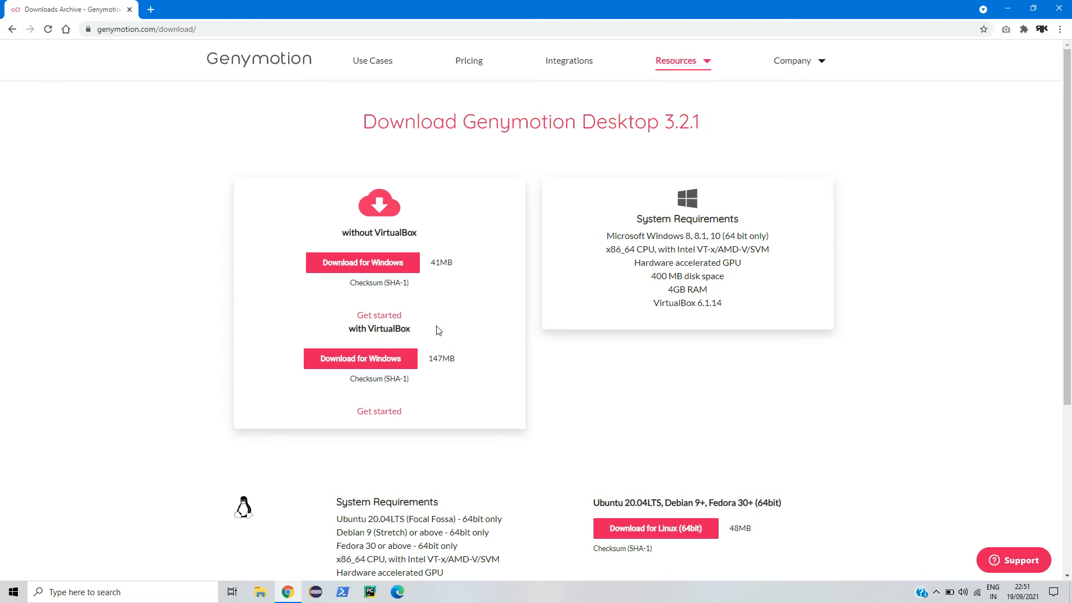
click(352, 364)
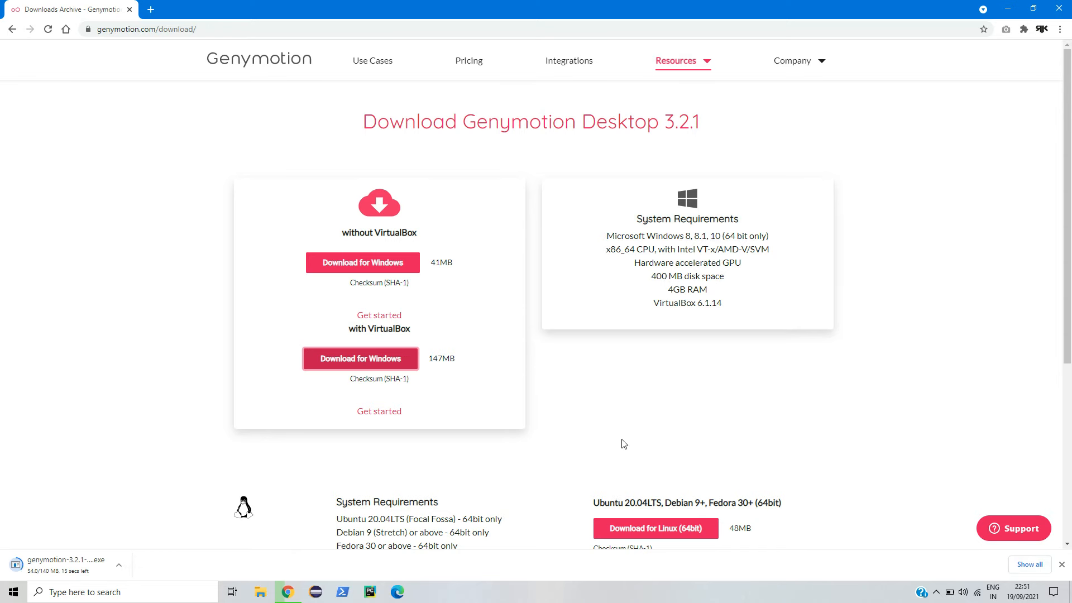
Step: Show all browser downloads and remove the Resume_2021.pdf and older genymotion-3.2.1-vbox.exe entries from the list
scroll(608, 433, down, 3)
scroll(586, 424, down, 2)
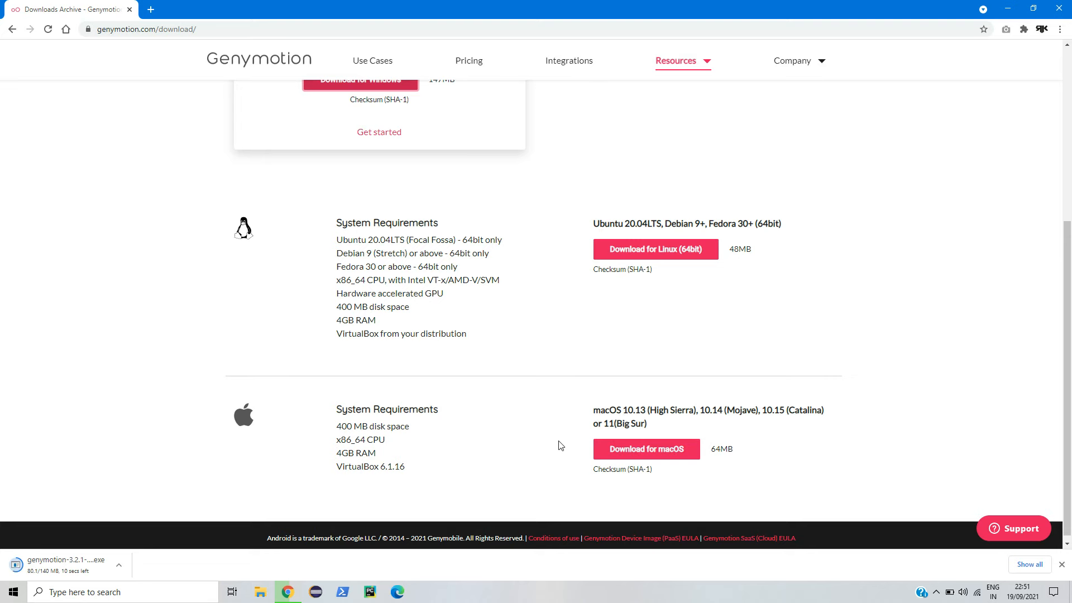
scroll(437, 417, up, 5)
click(1030, 564)
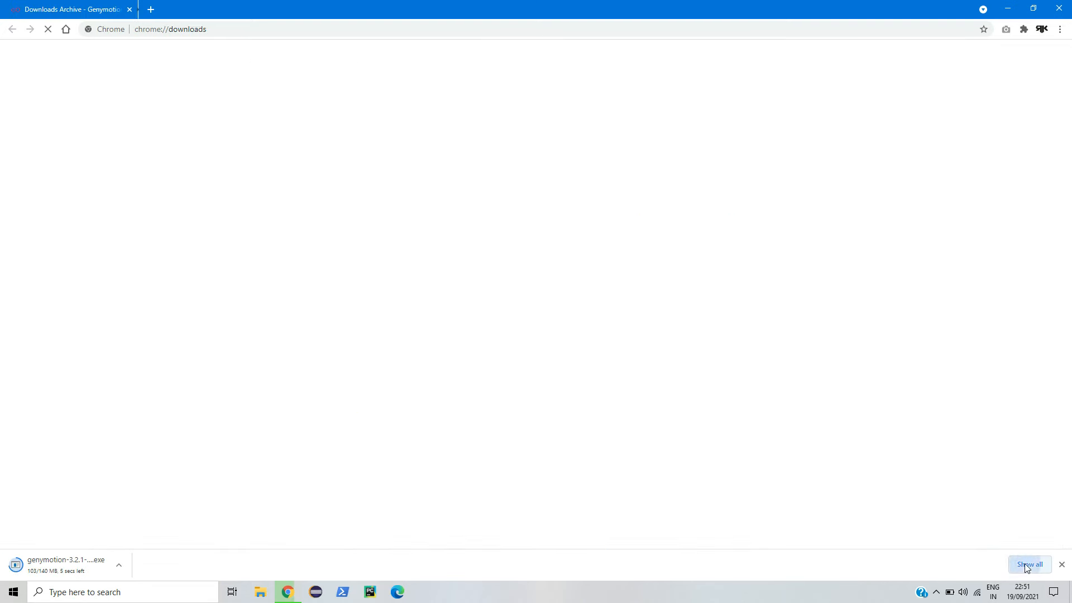
click(711, 229)
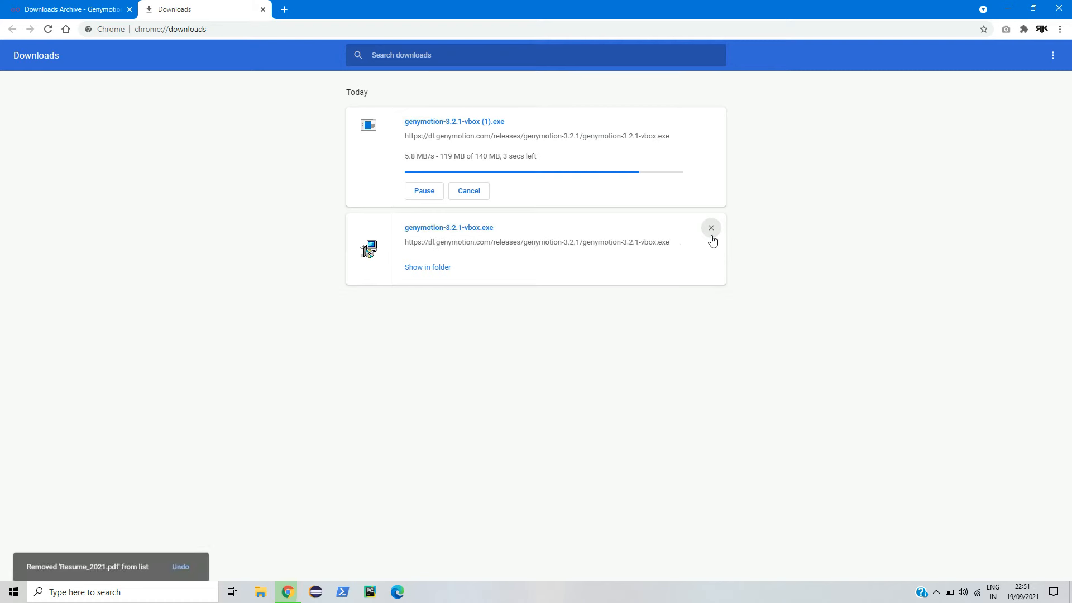
click(711, 229)
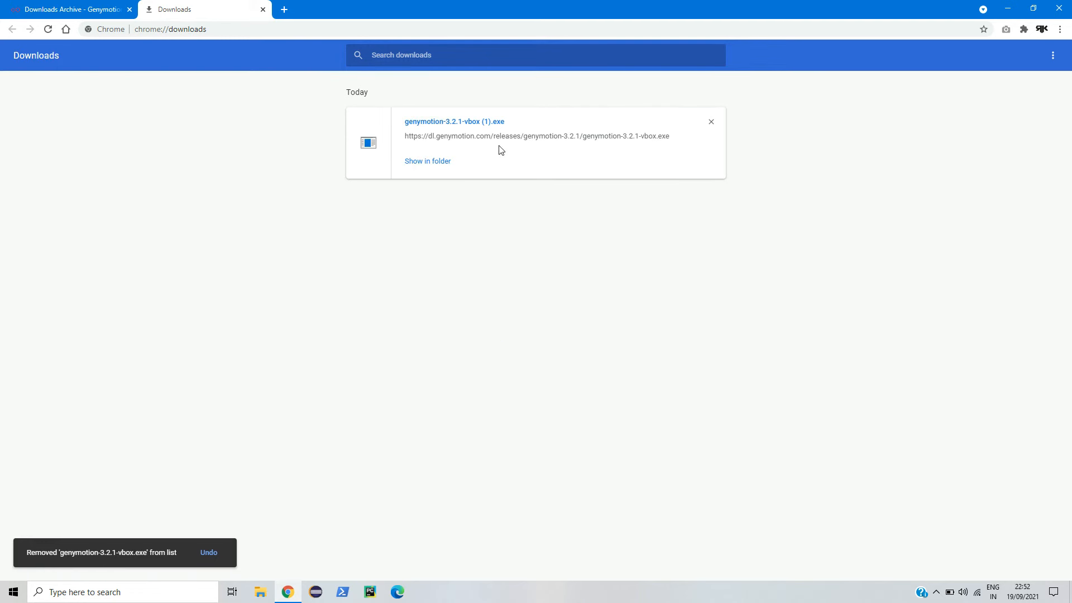
Step: Run the downloaded genymotion-3.2.1-vbox (1).exe installer and accept English as the setup language
click(464, 125)
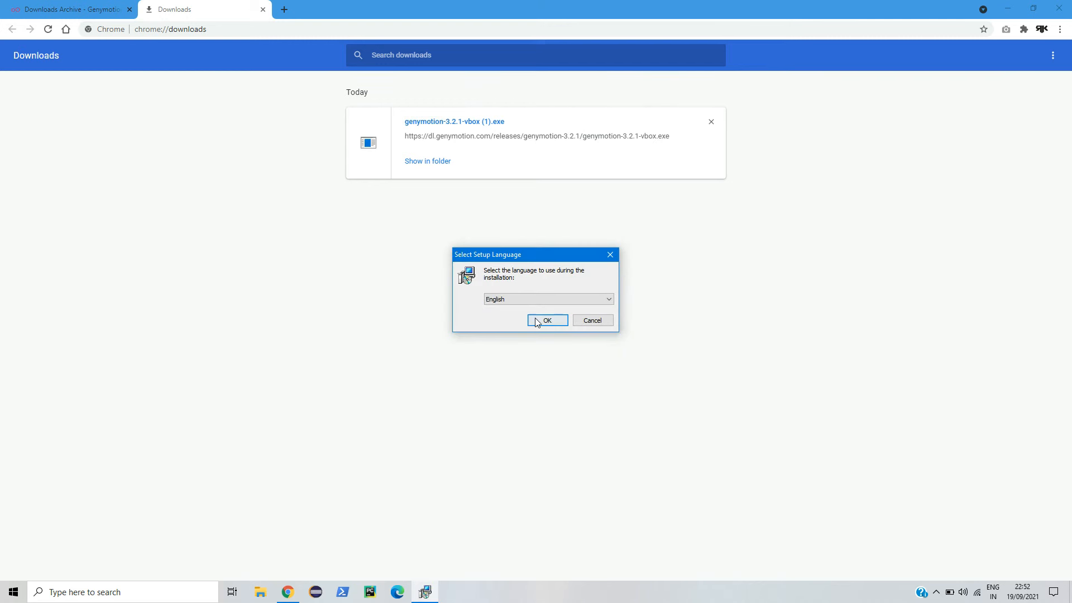
click(500, 299)
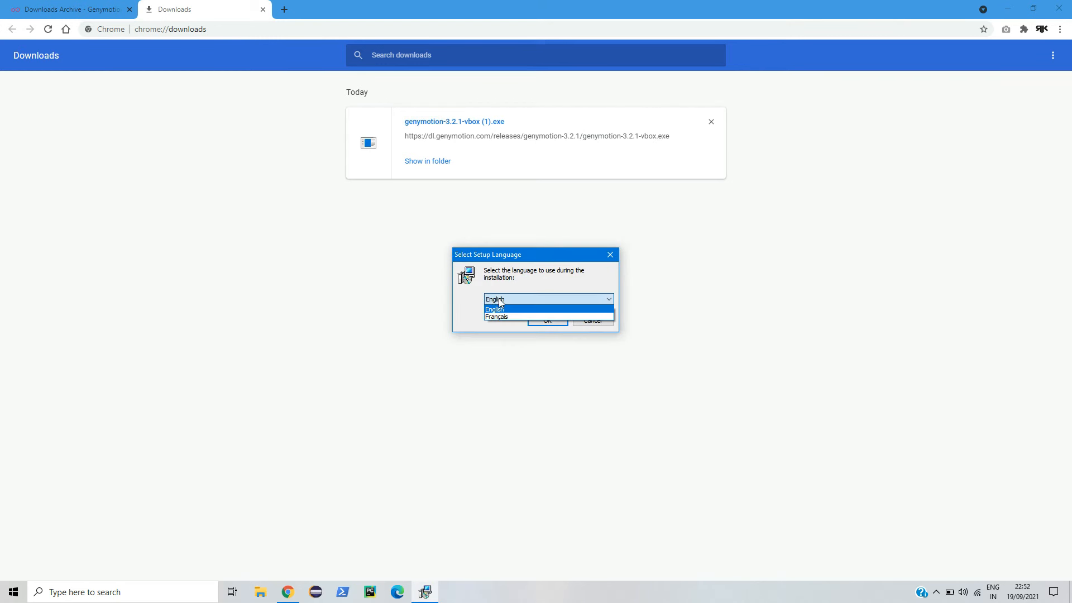
click(464, 286)
click(510, 298)
click(462, 294)
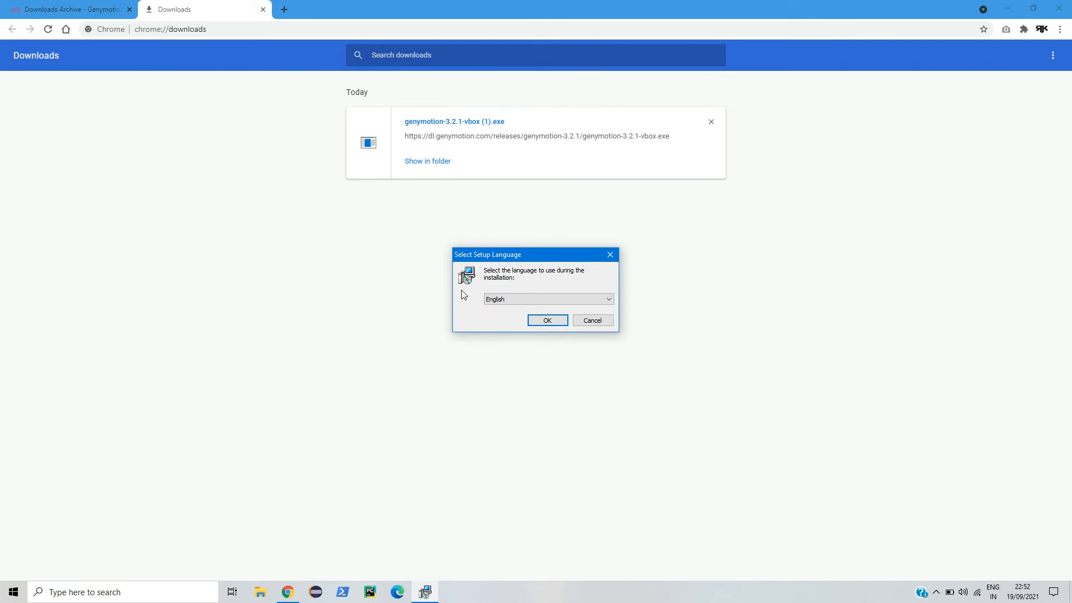
click(485, 300)
click(465, 293)
click(549, 320)
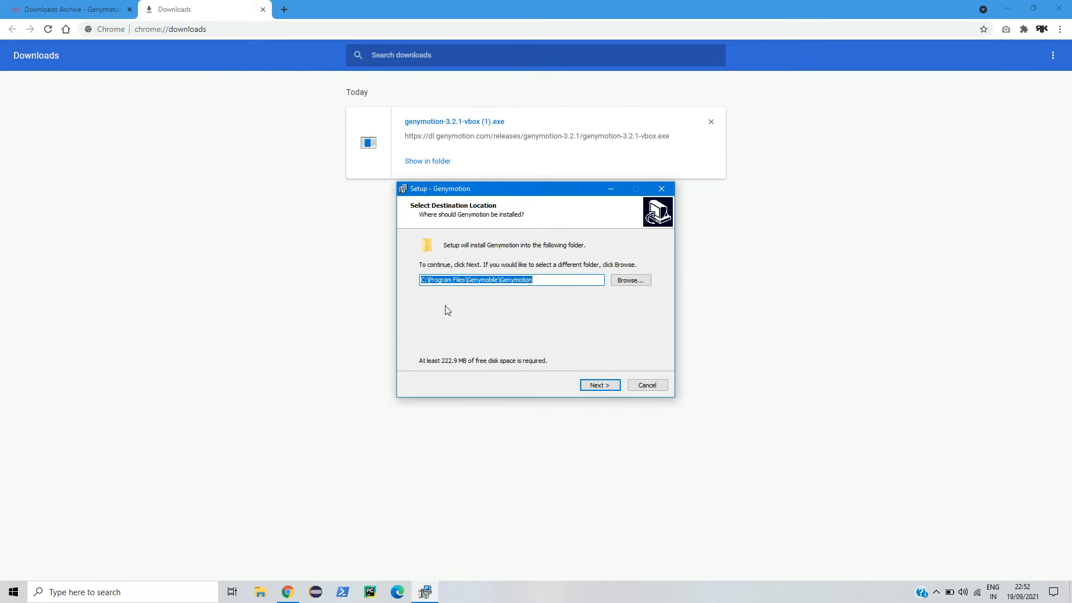
Step: Install Genymotion in the default destination and Start Menu folders, with a desktop shortcut
click(597, 387)
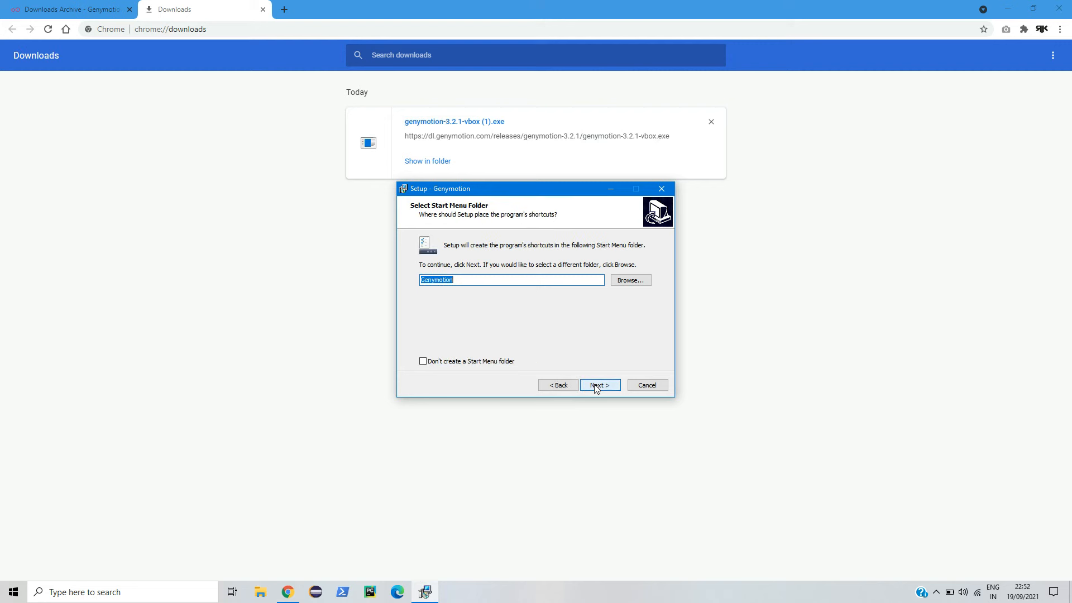
click(598, 387)
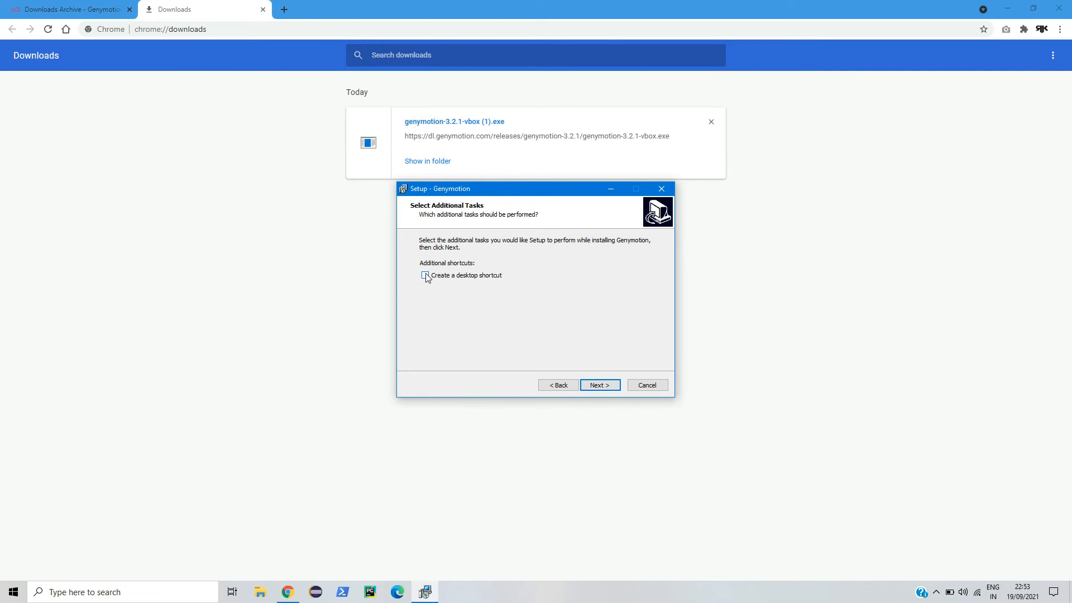
click(425, 277)
click(612, 385)
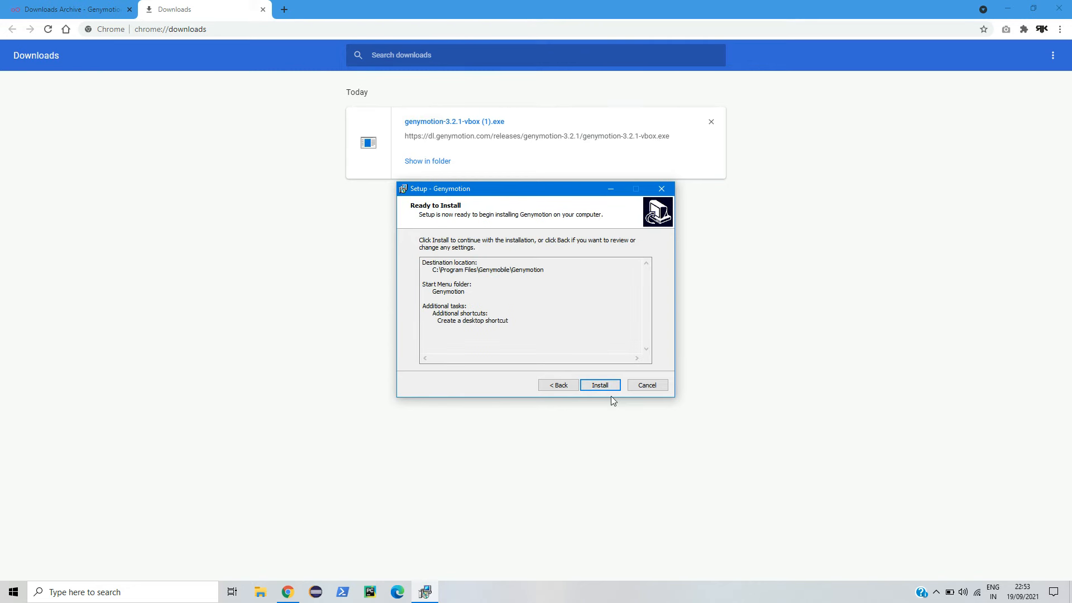
click(599, 387)
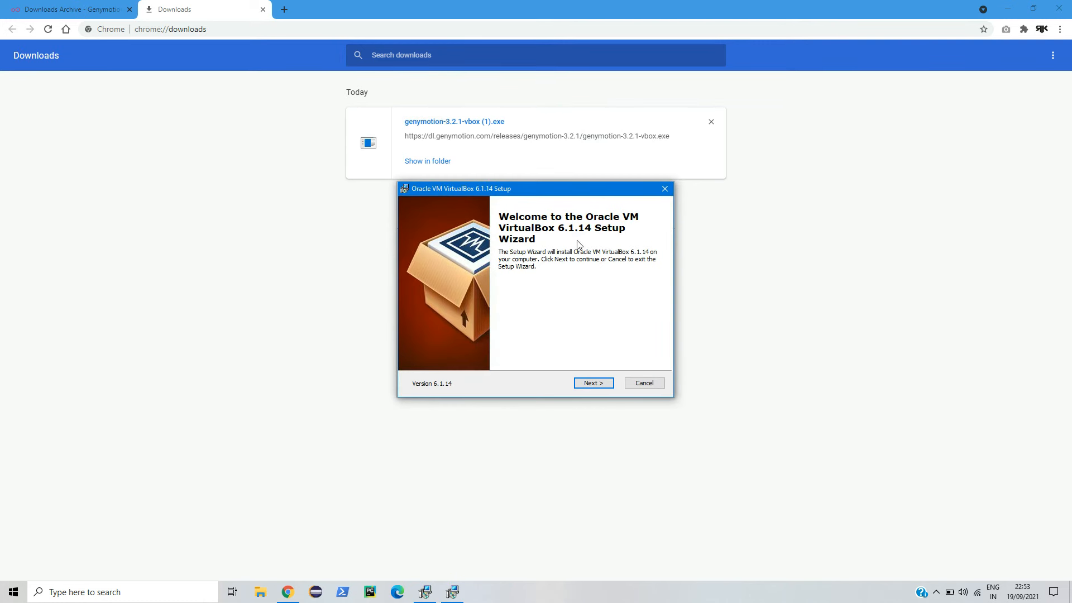
Step: Install Oracle VM VirtualBox 6.1.14 with the default options, accepting the network interfaces warning and starting it after installation
click(600, 385)
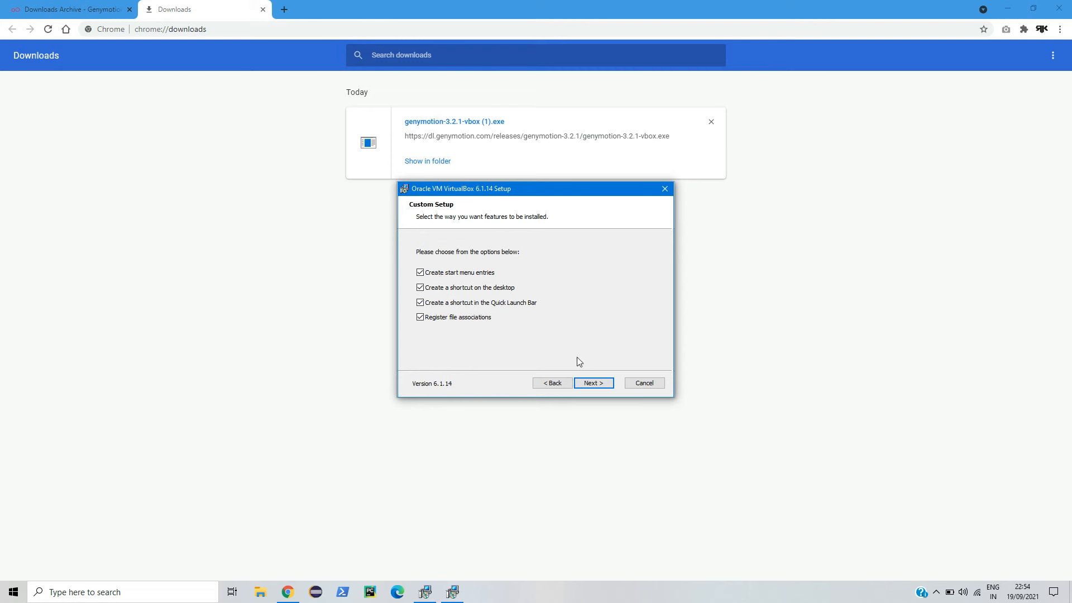
click(595, 389)
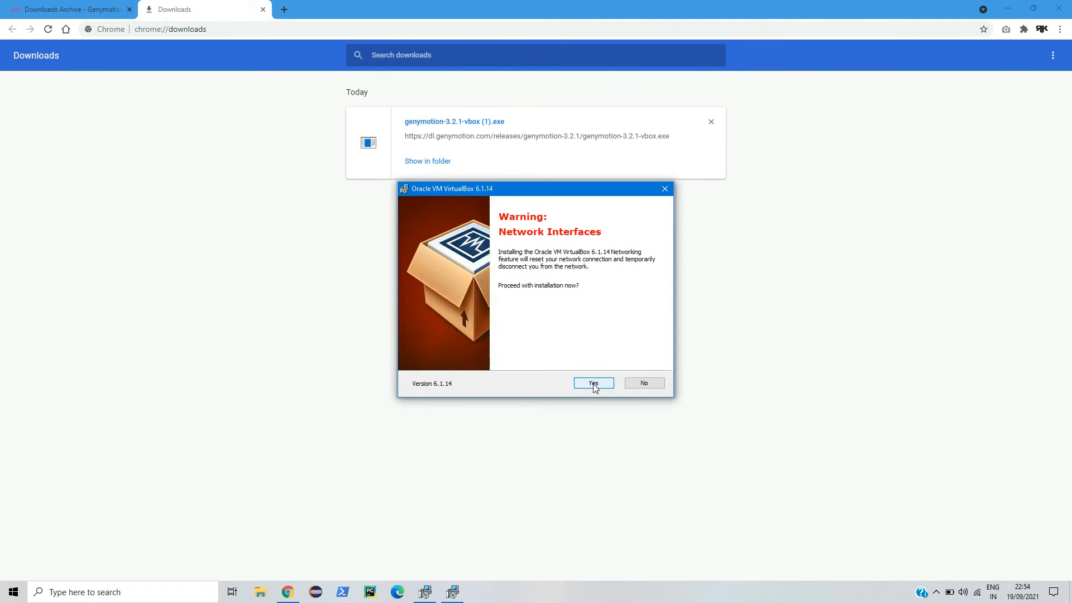
click(596, 388)
click(593, 384)
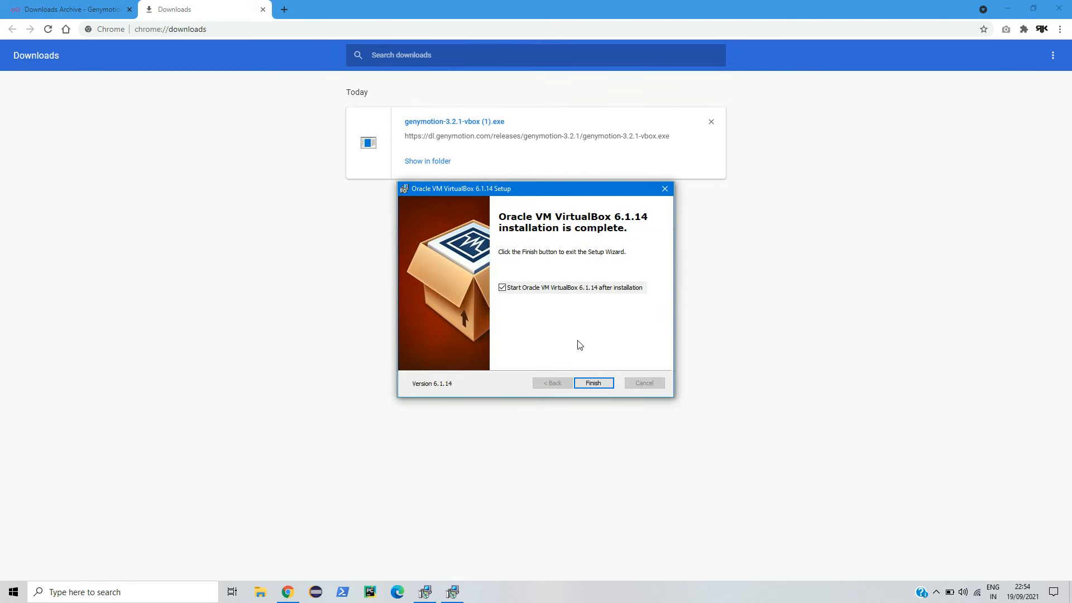
click(594, 384)
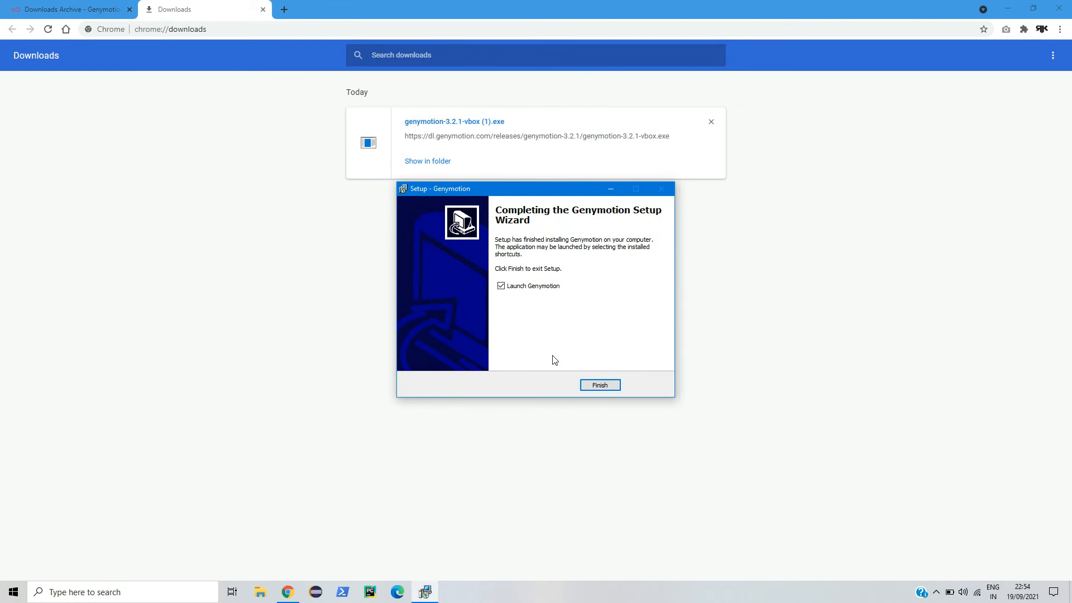
Step: Finish the Genymotion setup with Launch Genymotion enabled, and select the Google Nexus 4 device in Genymotion
click(592, 388)
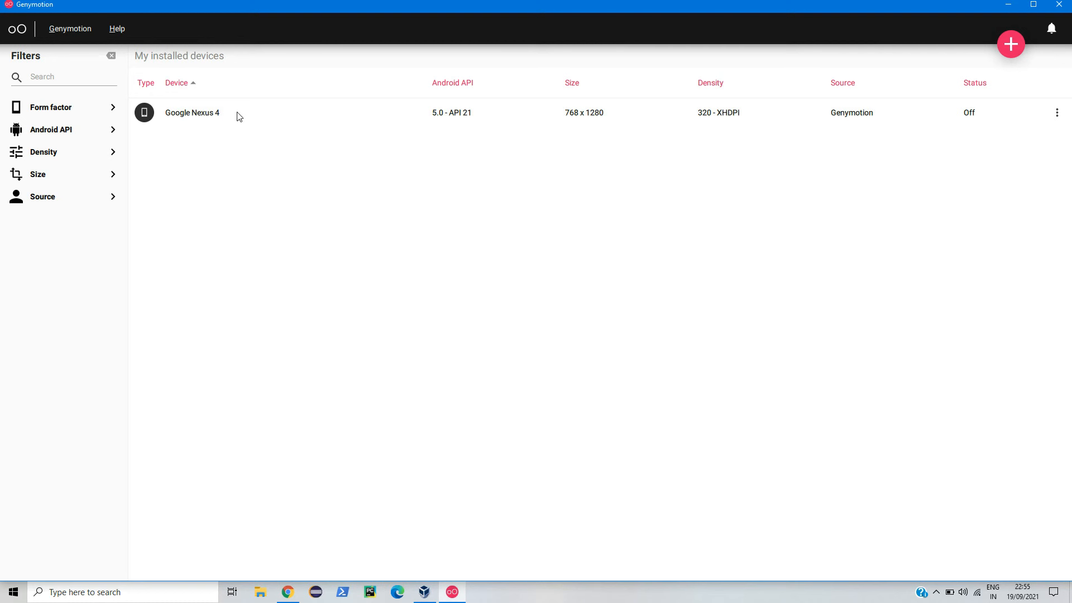
click(349, 116)
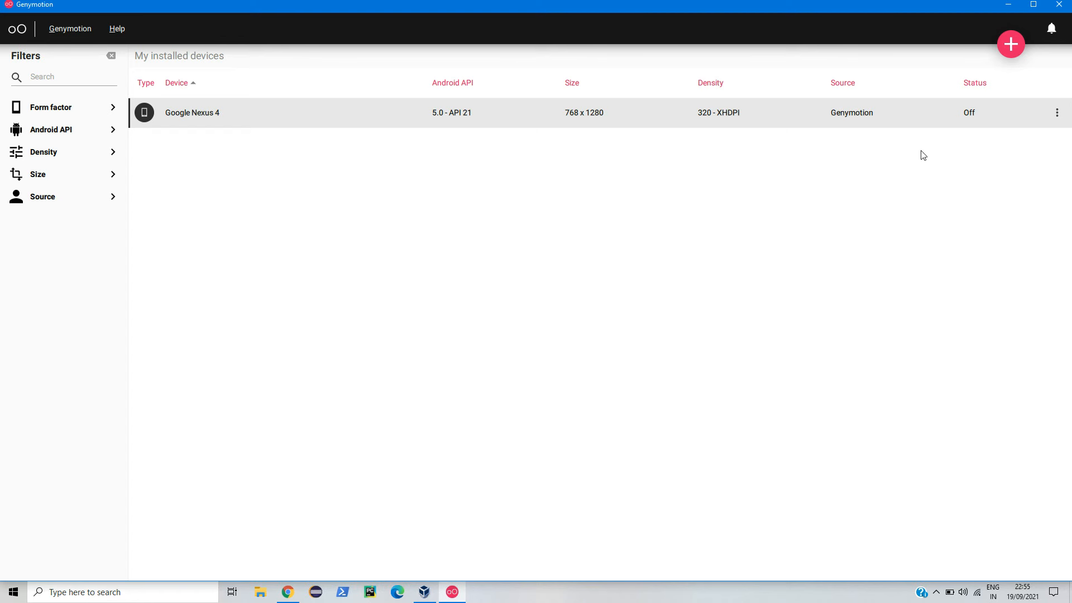
Step: Browse the virtual devices available for installation, review the Samsung Galaxy S4 settings, and close the dialog without installing
click(1012, 45)
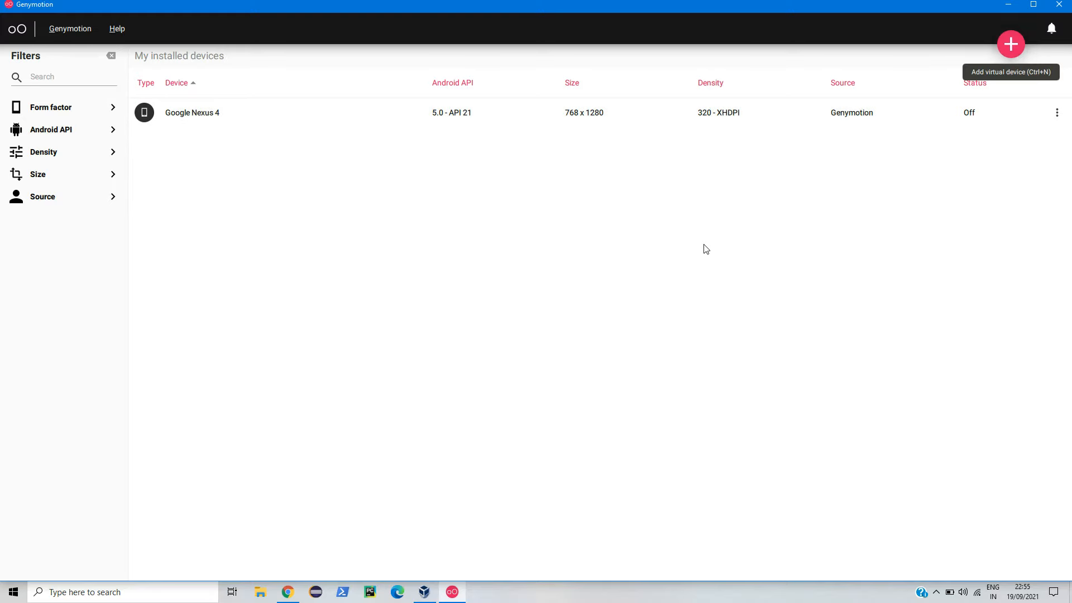
scroll(493, 228, down, 6)
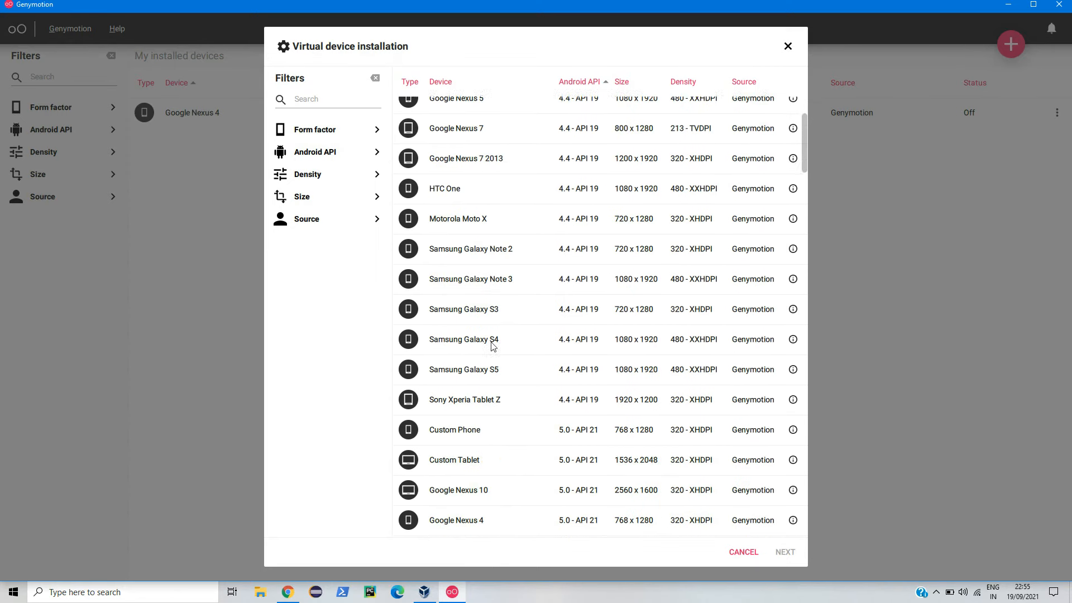
scroll(491, 374, down, 6)
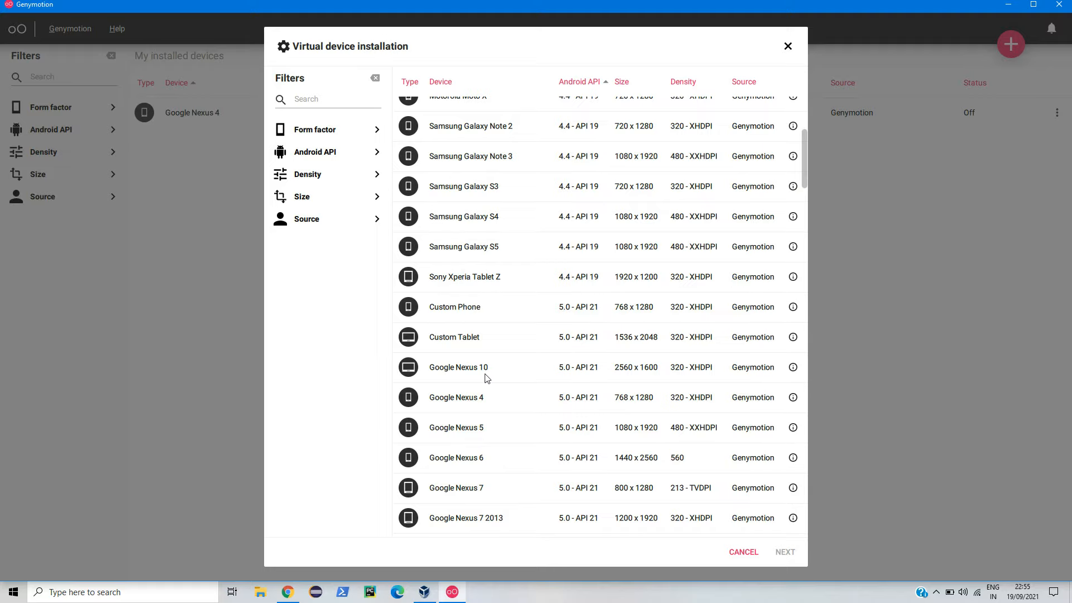
scroll(470, 404, down, 3)
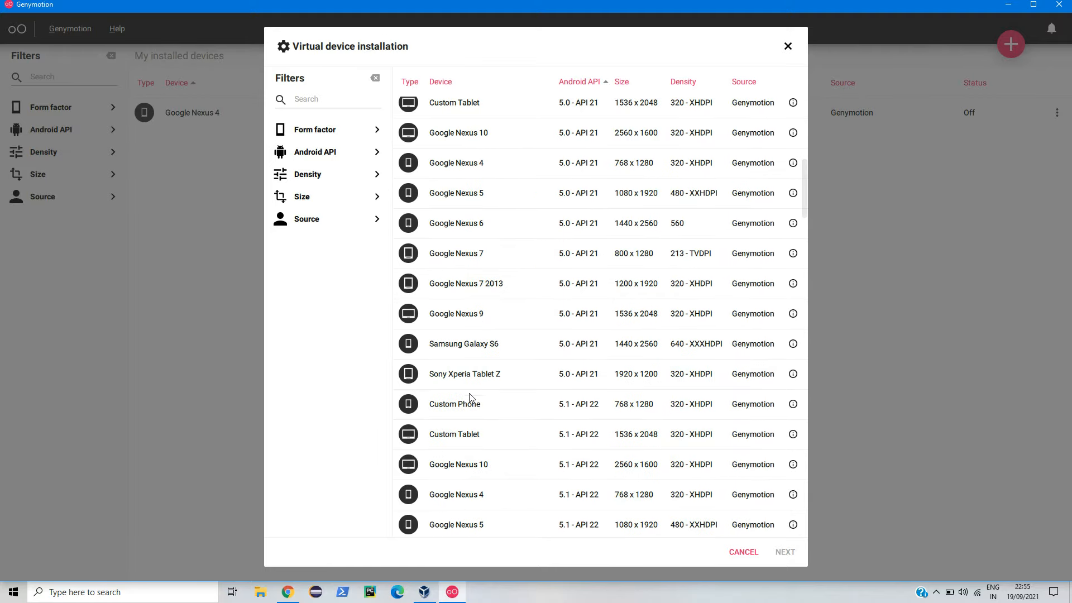
scroll(471, 392, up, 2)
scroll(467, 388, up, 8)
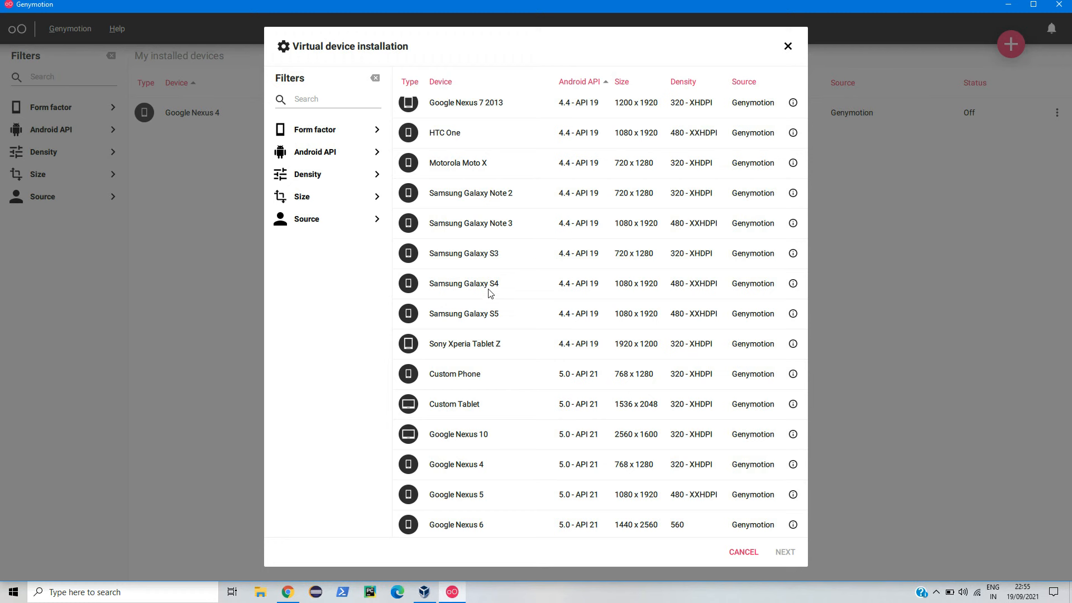
click(469, 289)
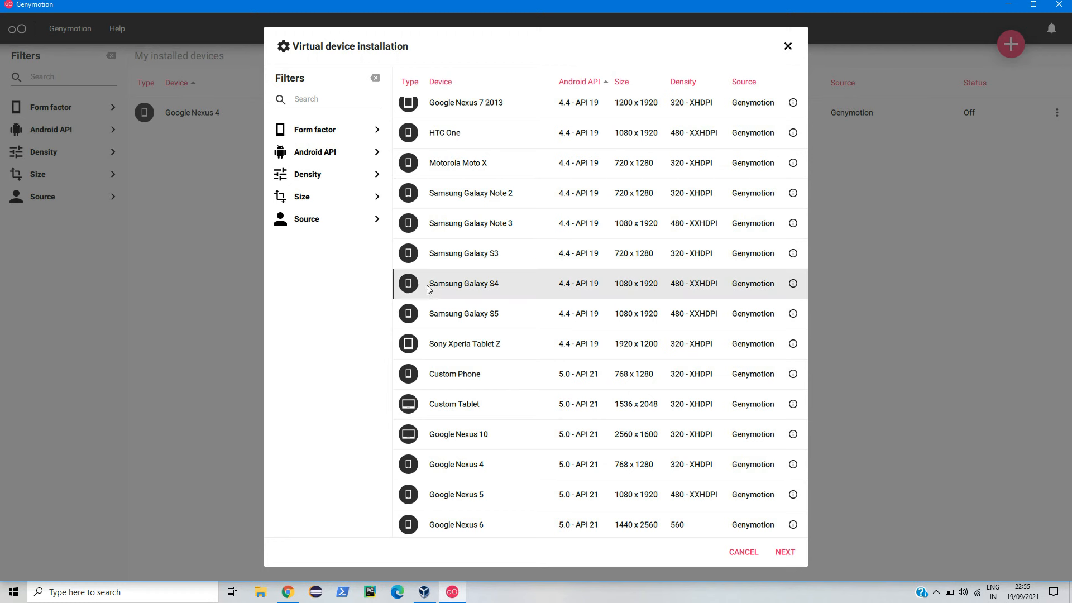
click(786, 552)
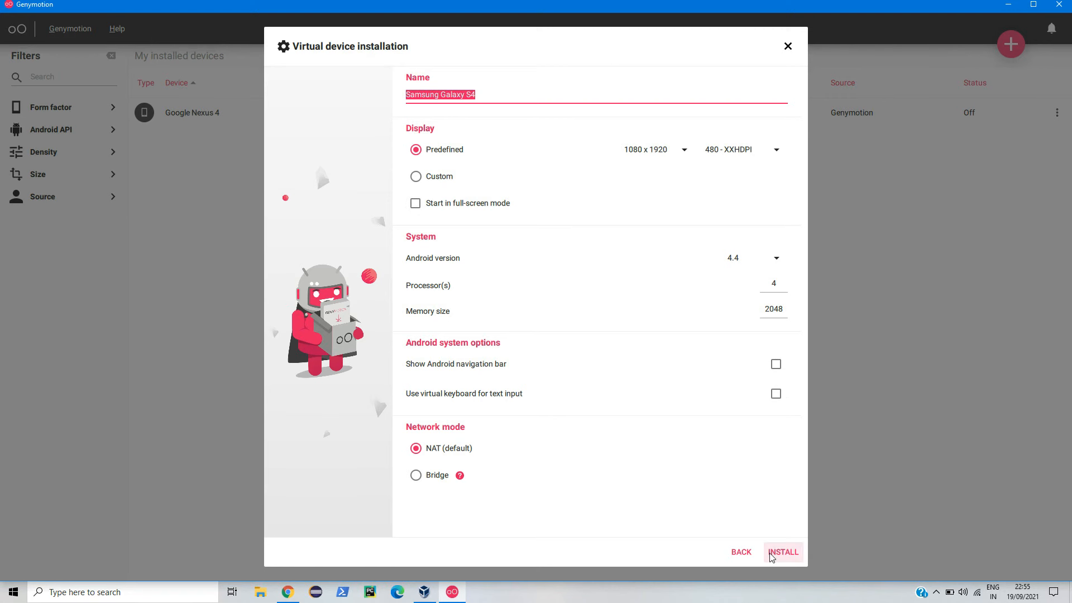
click(742, 551)
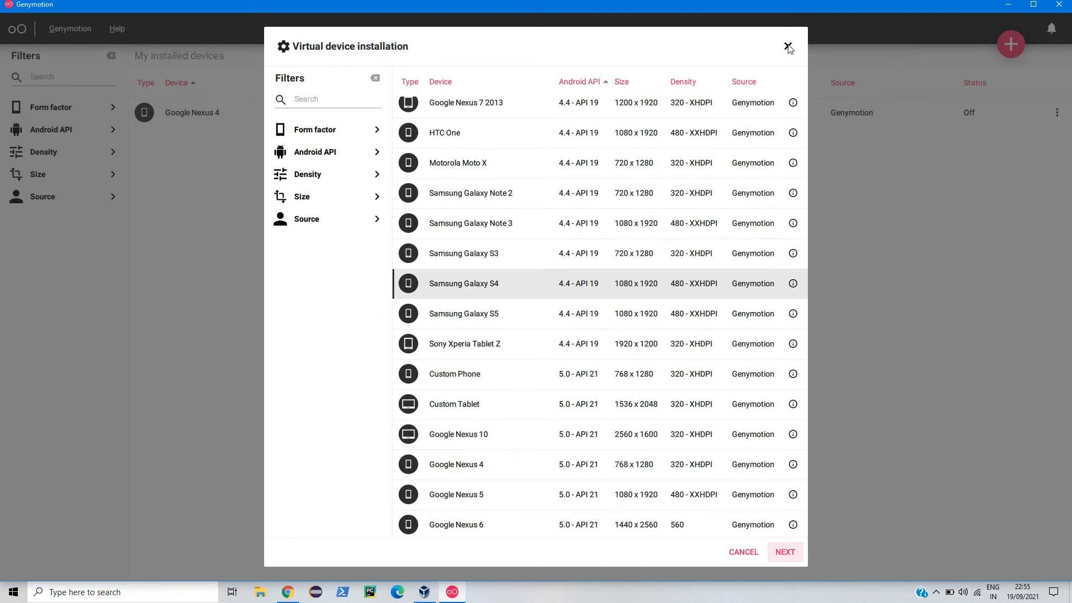
click(789, 47)
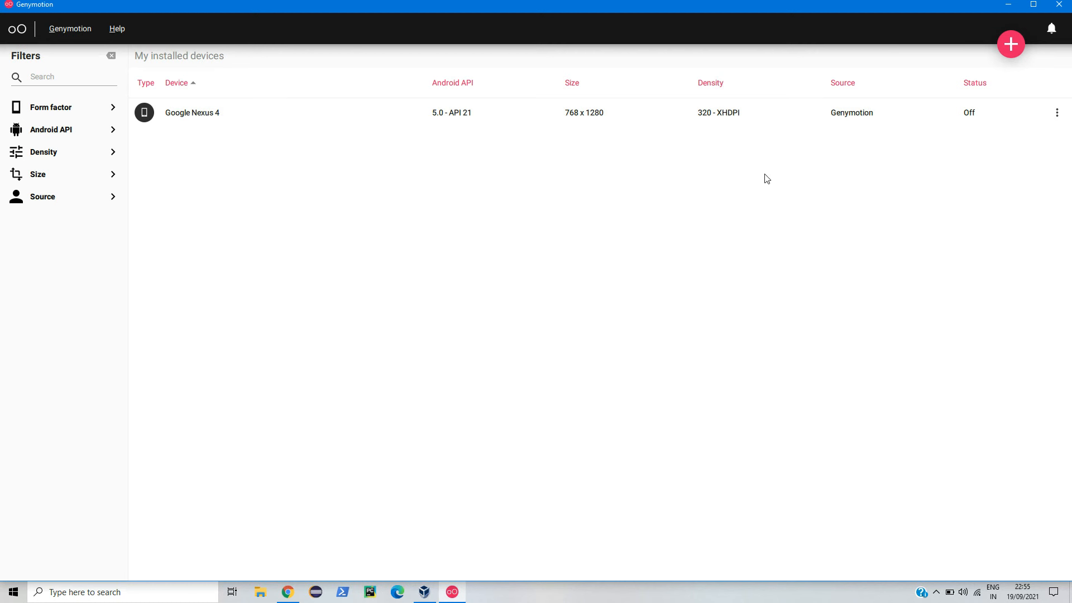
Step: Try to start the Google Nexus 4 virtual device and dismiss the error dialog
click(1057, 116)
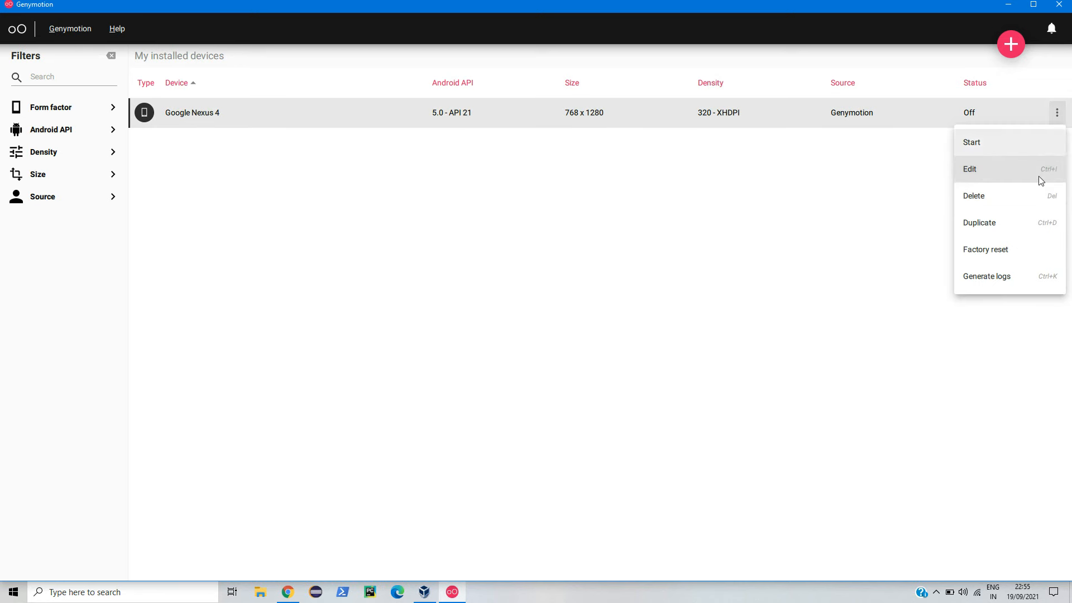
click(998, 146)
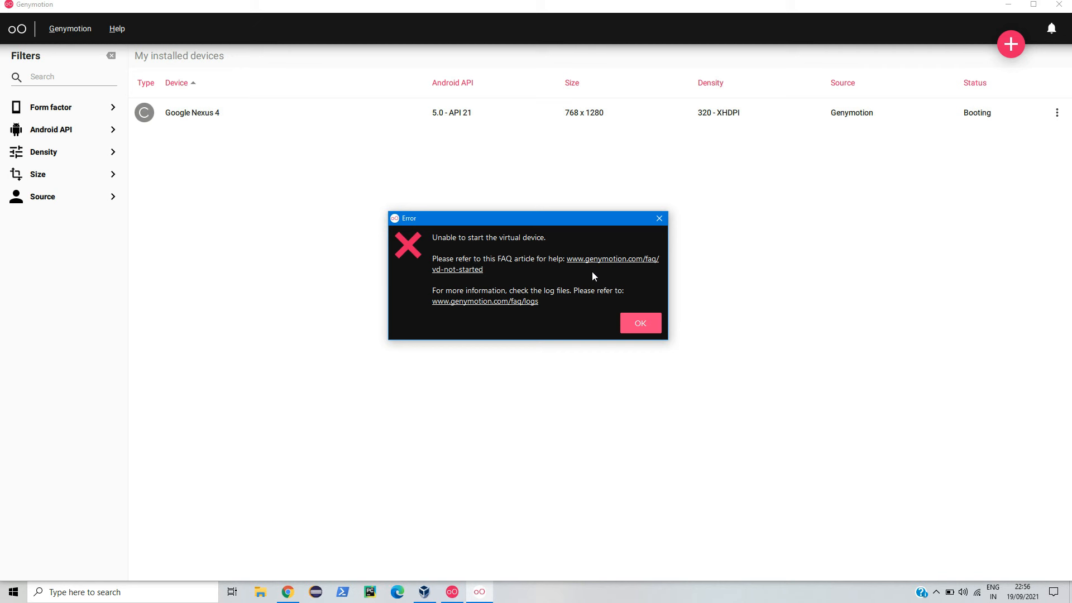
click(640, 324)
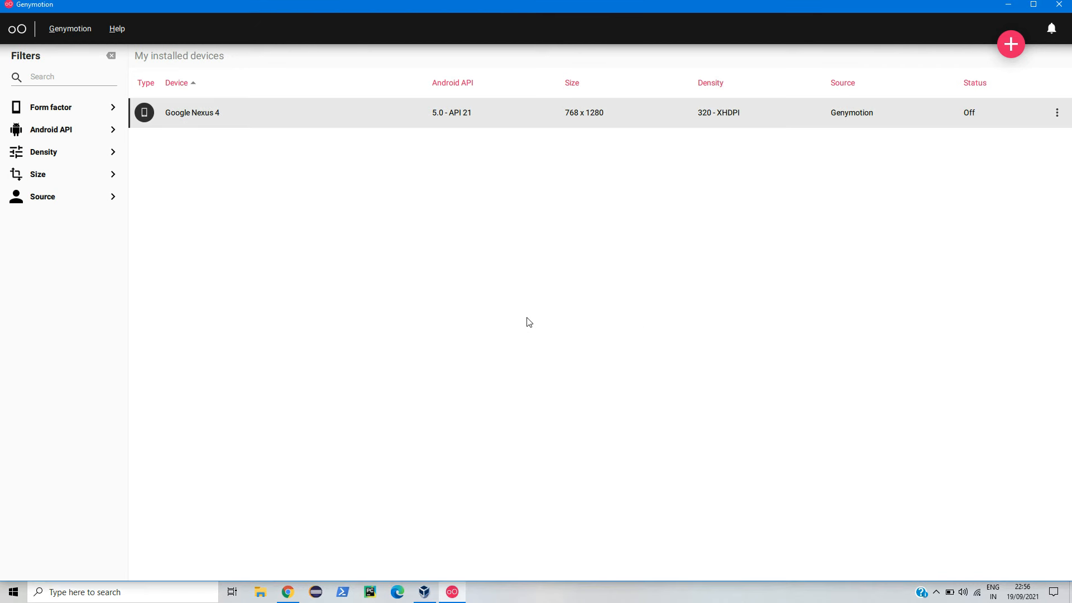
Step: Close Genymotion and Oracle VM VirtualBox Manager, minimize the browser, and restart the computer
click(1060, 5)
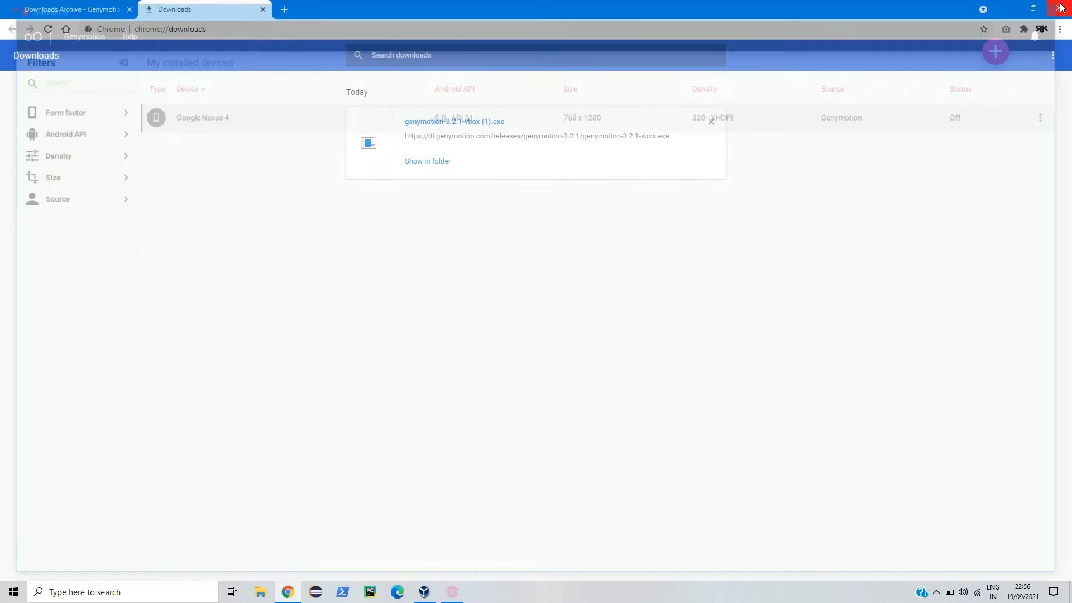
click(1009, 6)
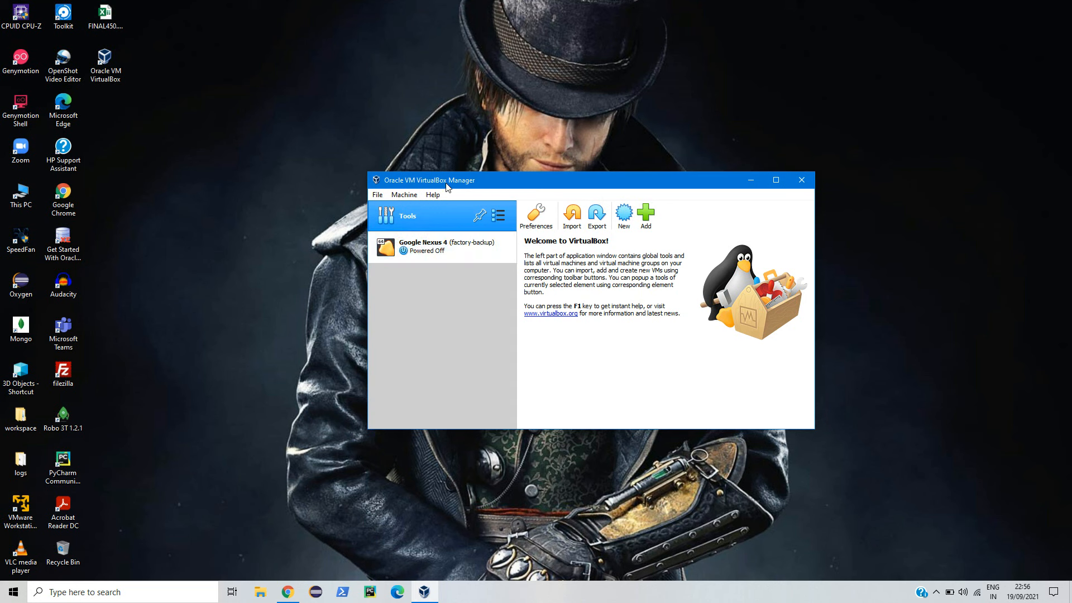
click(802, 180)
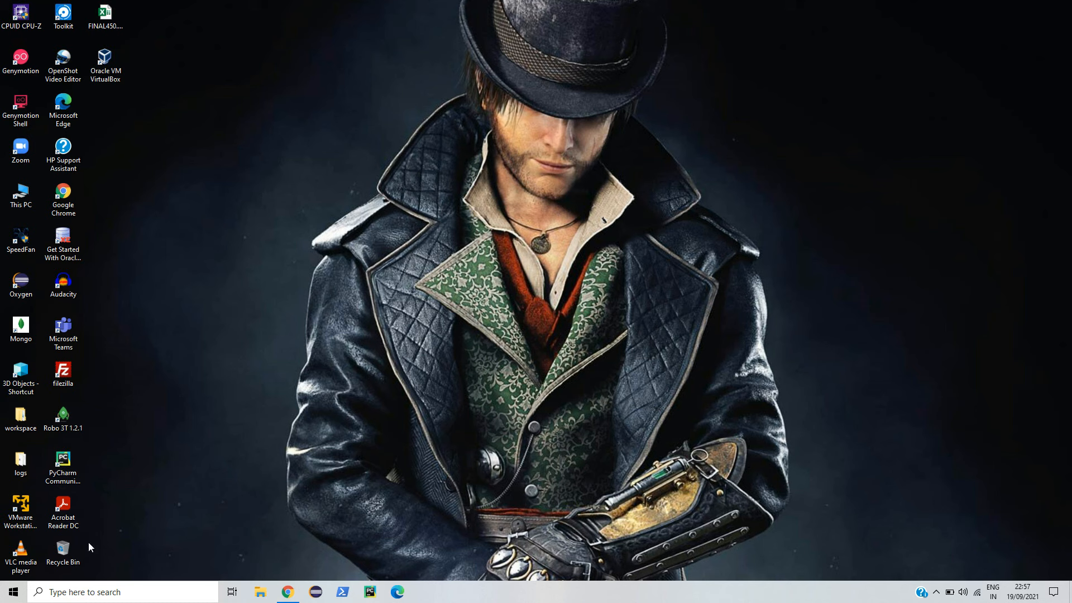
click(13, 591)
mouse_move(9, 575)
click(98, 564)
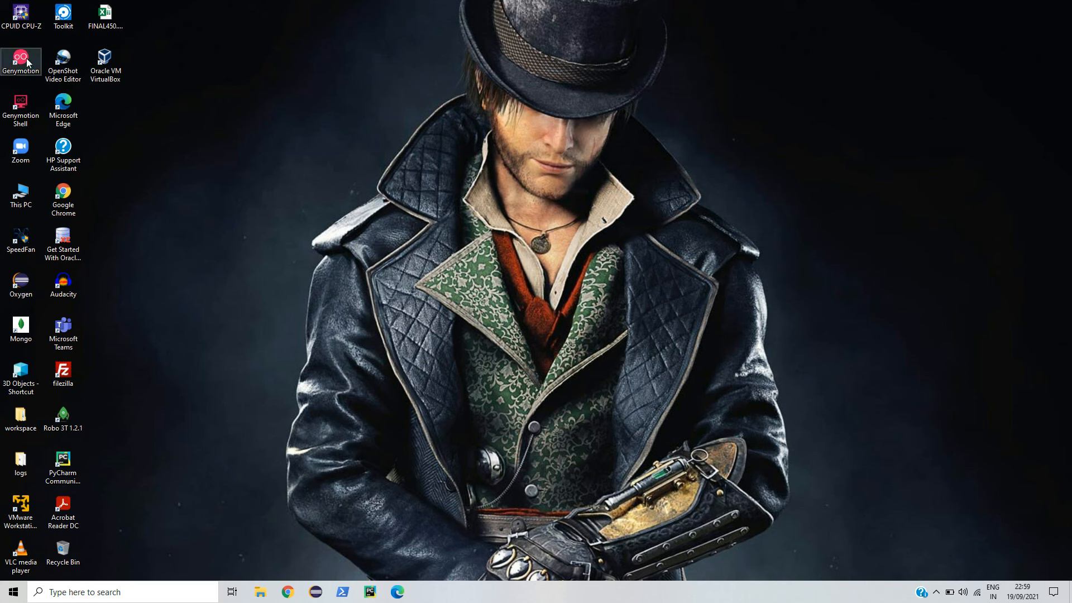
Step: Relaunch Genymotion from the desktop, start the Google Nexus 4 virtual device, and dismiss its Android welcome message
click(118, 73)
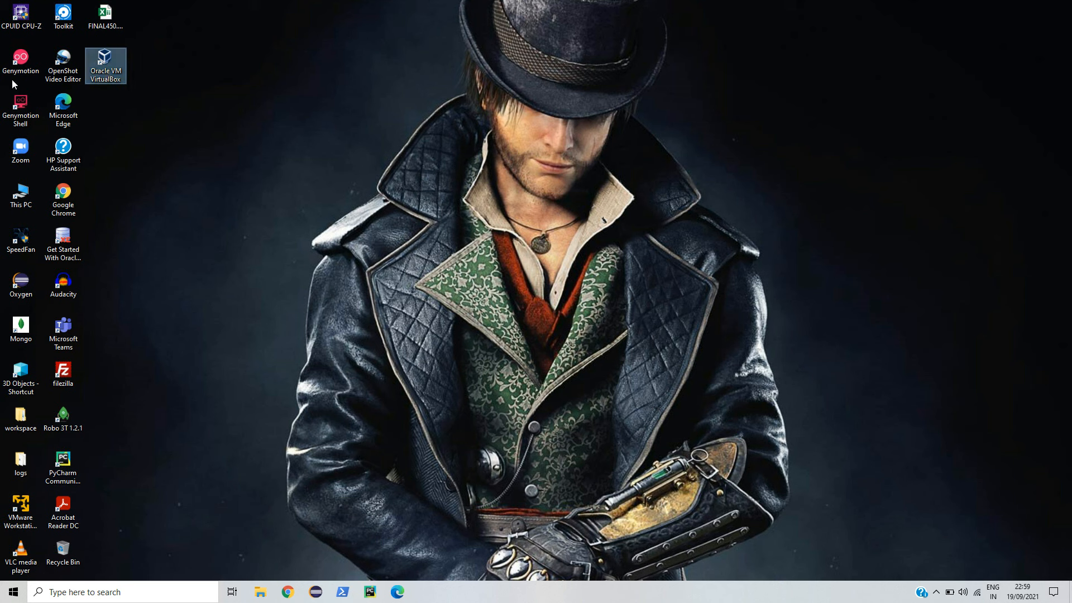
click(25, 62)
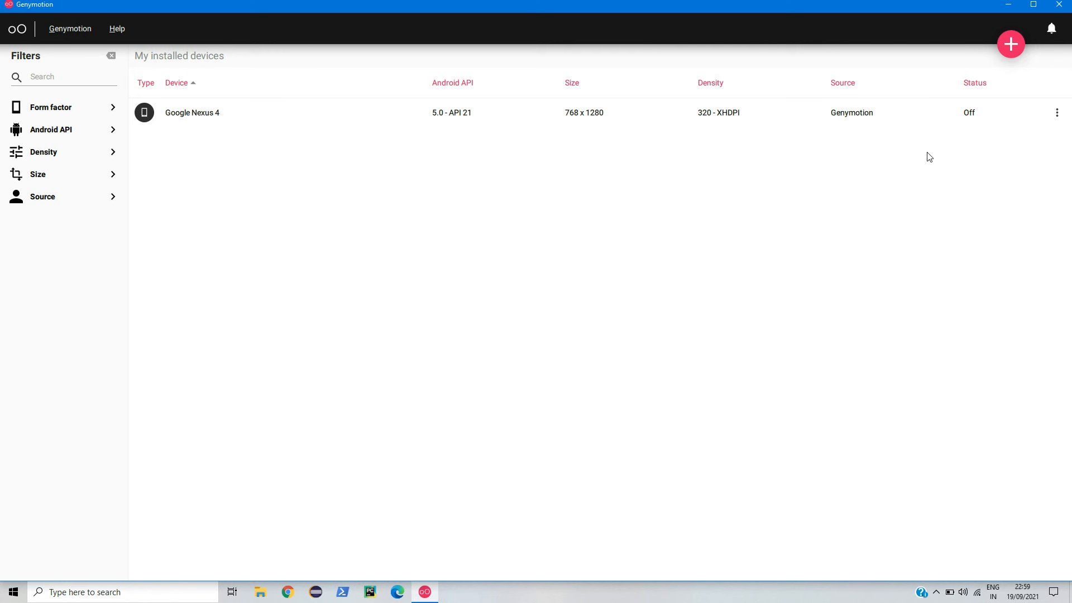
click(1057, 115)
click(995, 142)
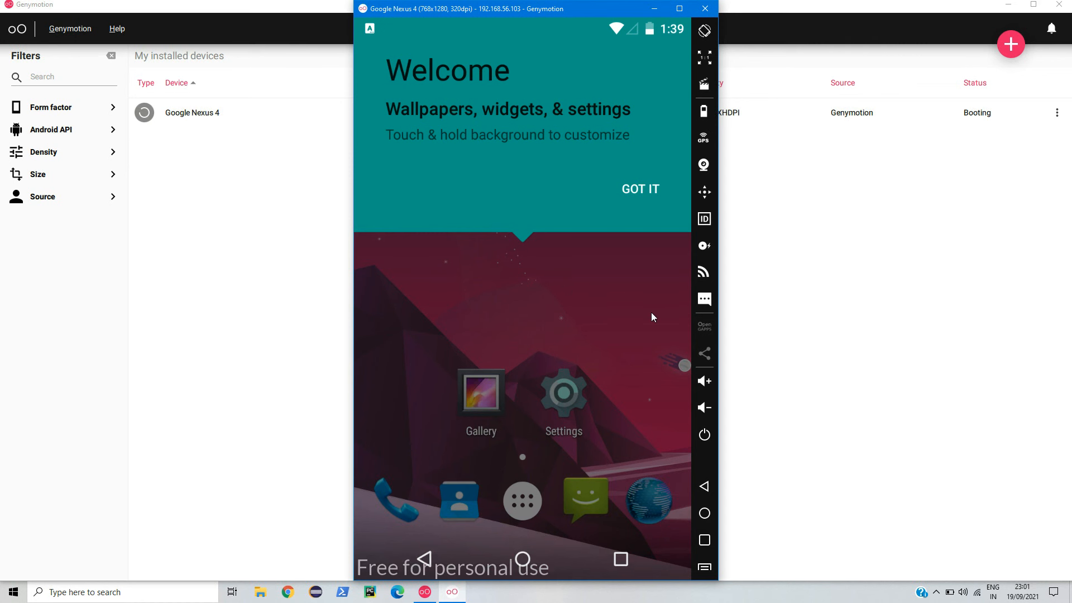
click(641, 190)
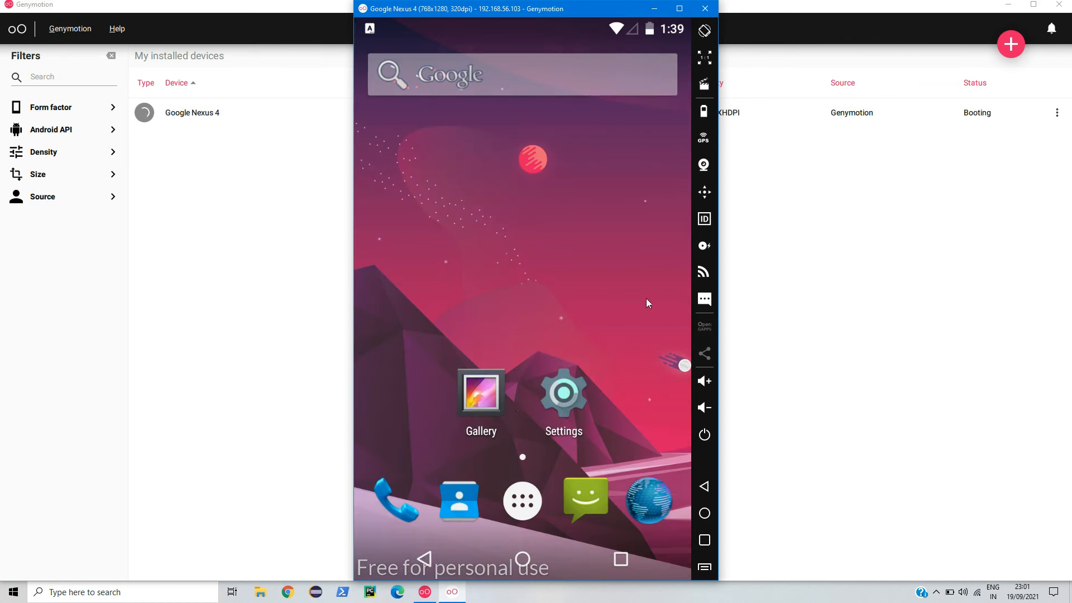
Step: Browse the apps installed on the virtual device, open the Calculator, and return to the home screen
drag(373, 286, 558, 323)
click(504, 488)
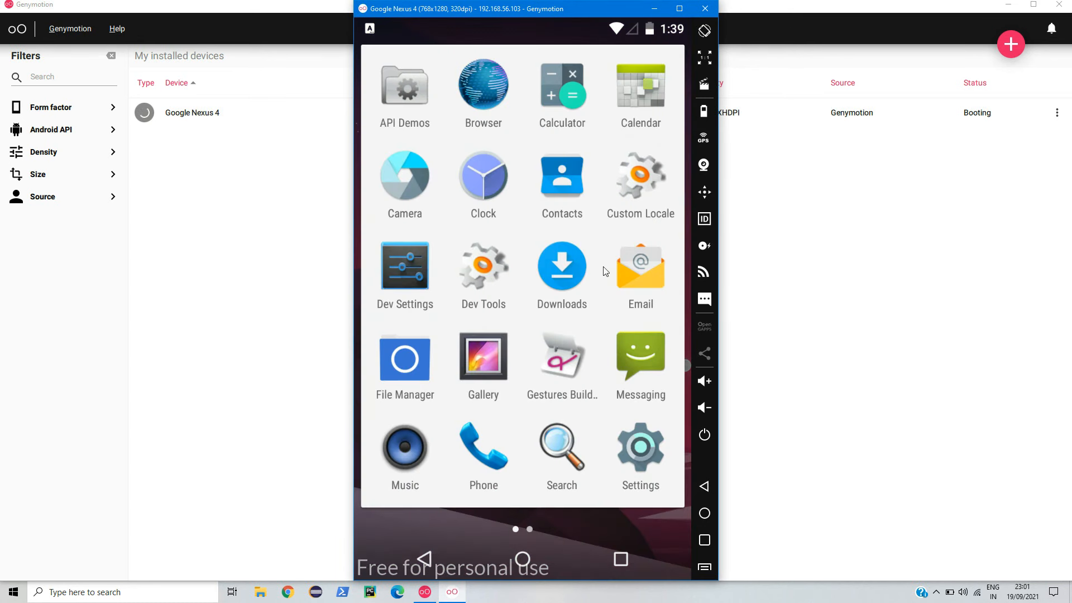
scroll(529, 268, down, 1)
scroll(528, 267, up, 1)
click(564, 86)
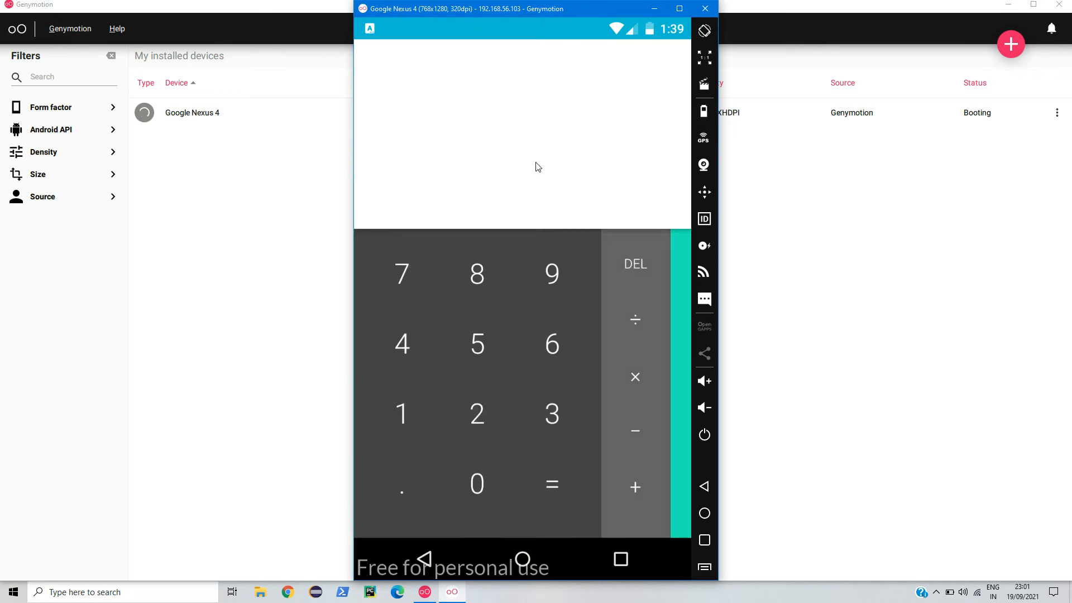
click(423, 557)
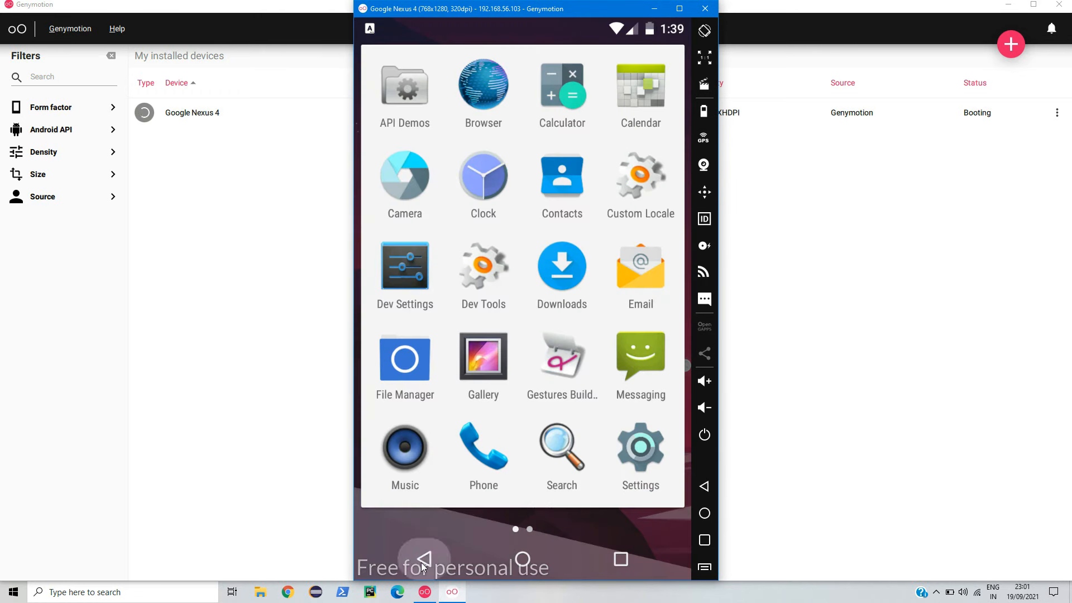
click(422, 559)
Step: Open the virtual device's Settings, review the About phone details and the Status page, and go back
drag(583, 39, 538, 430)
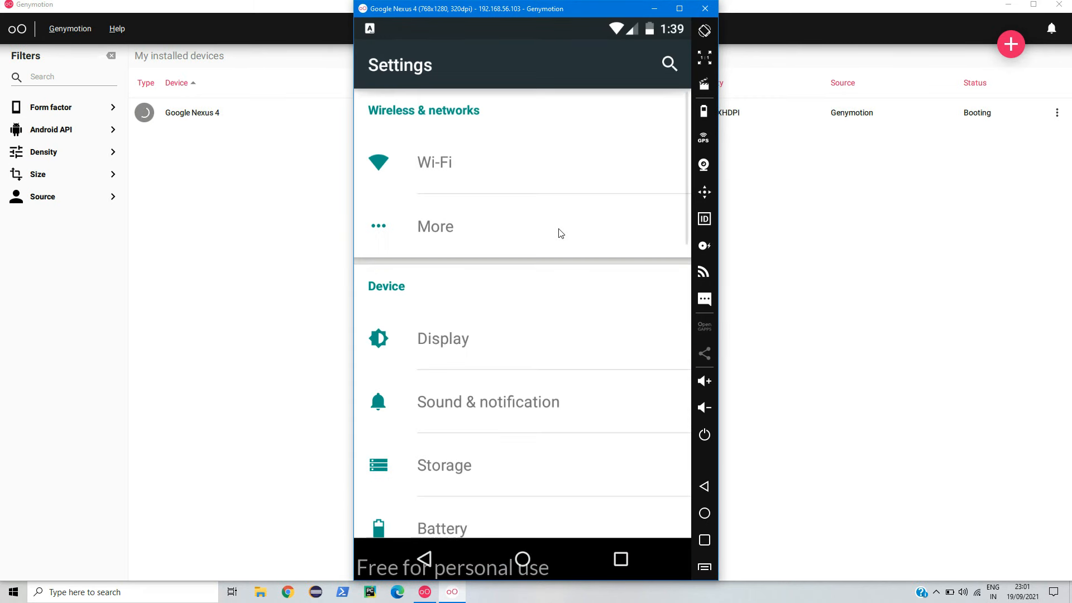
scroll(560, 232, down, 10)
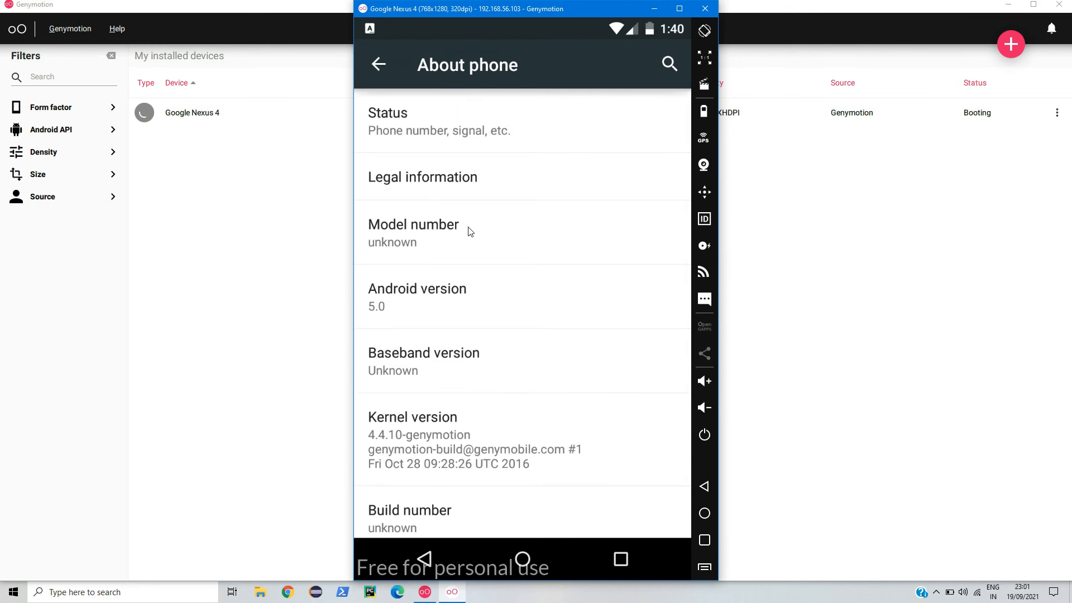
scroll(498, 323, down, 1)
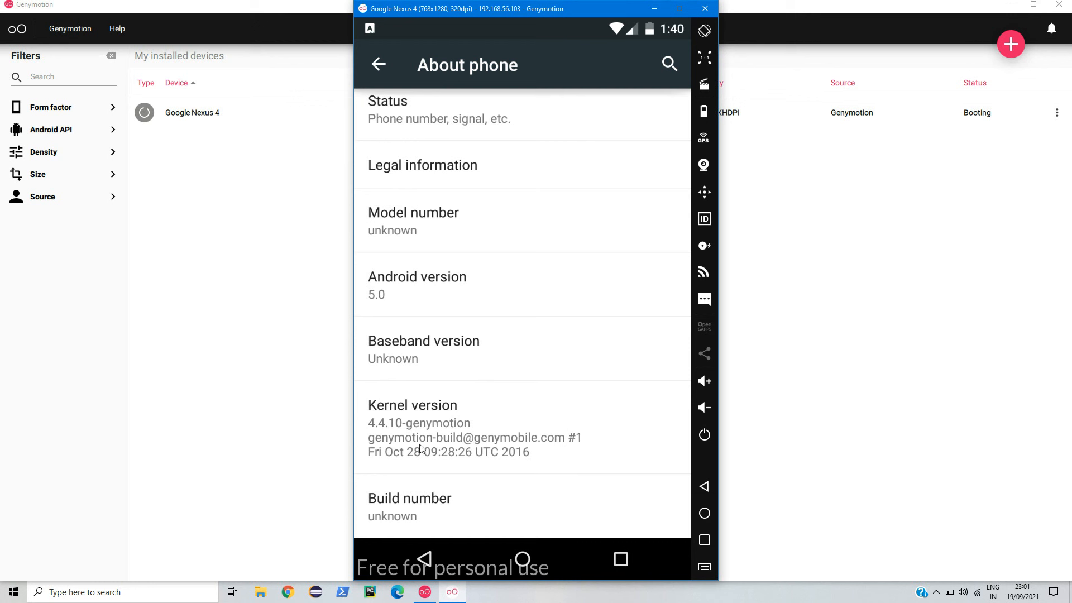
scroll(484, 223, up, 1)
click(426, 129)
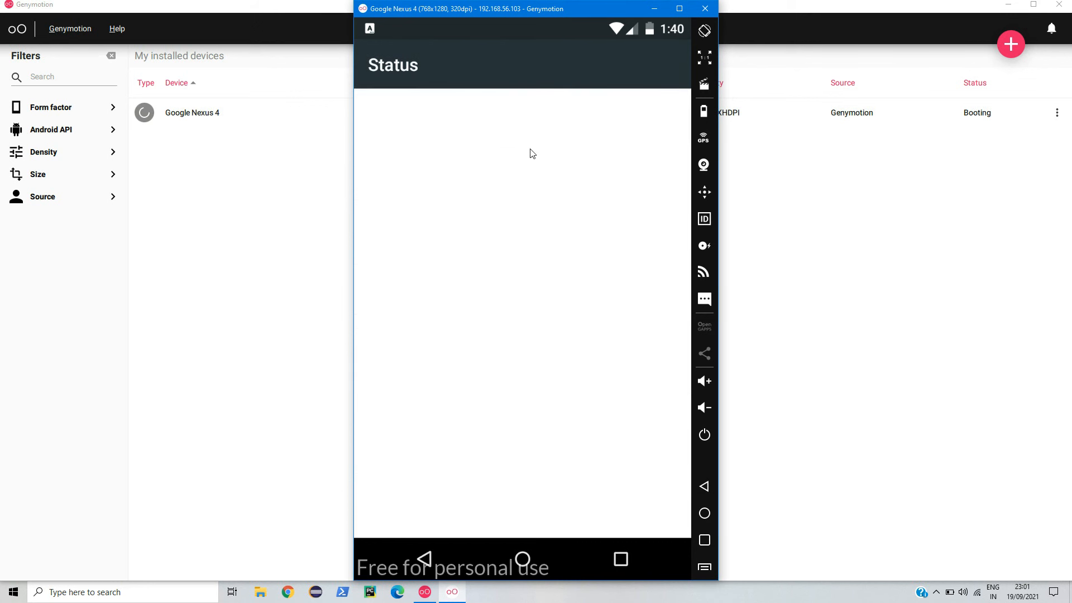
click(425, 558)
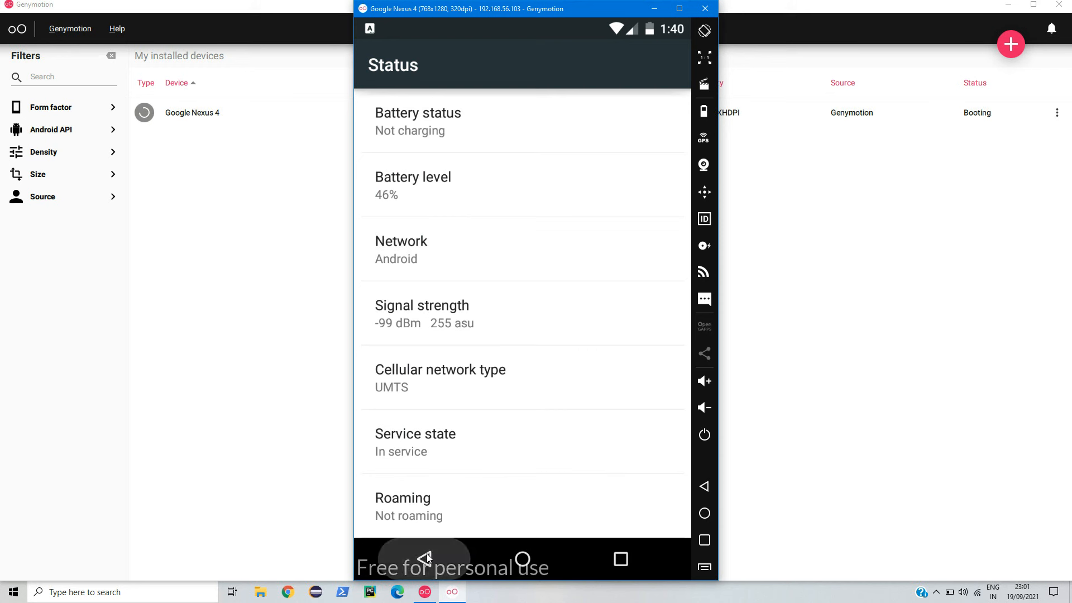
click(425, 558)
click(425, 559)
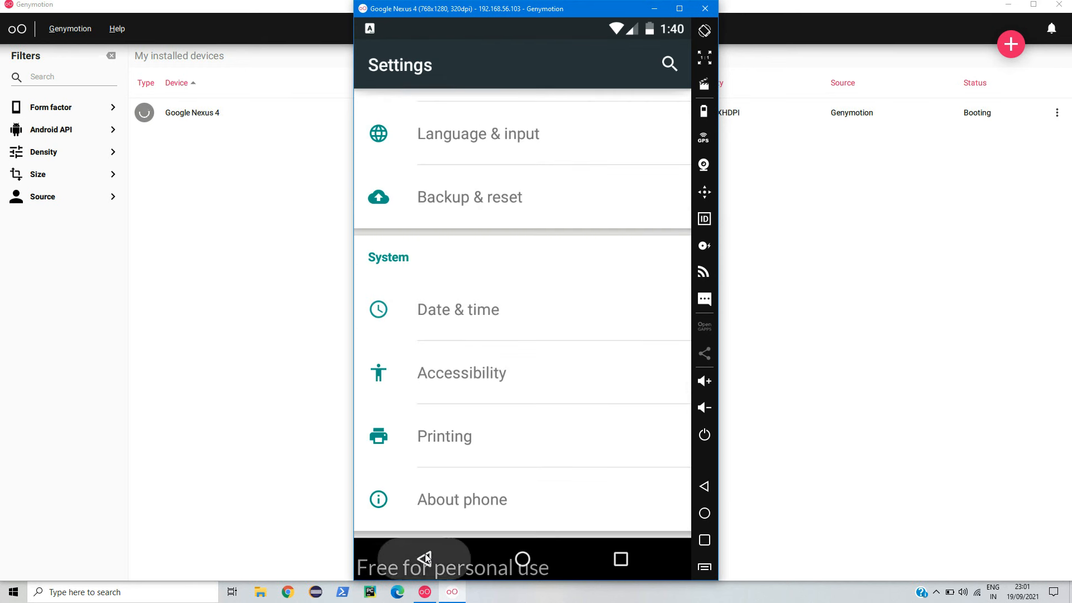